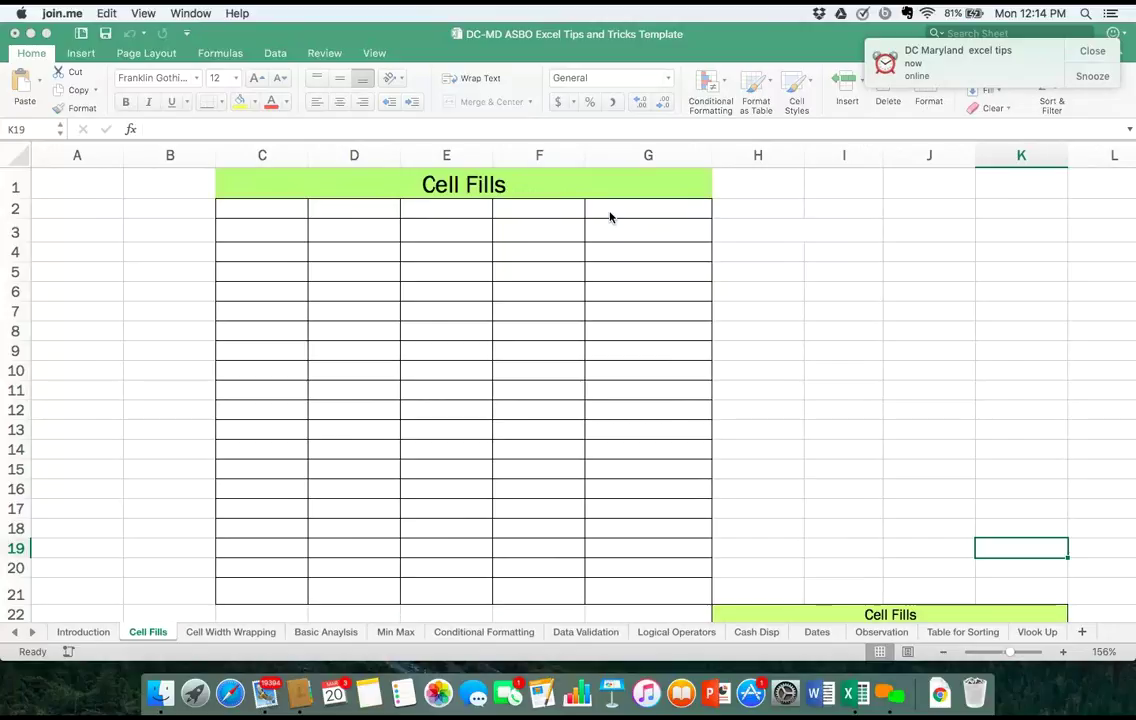
# - Enter 1 in cell C4 and 2 in C5, and fill the number series down to C13
pyautogui.click(268, 256)
pyautogui.click(268, 256)
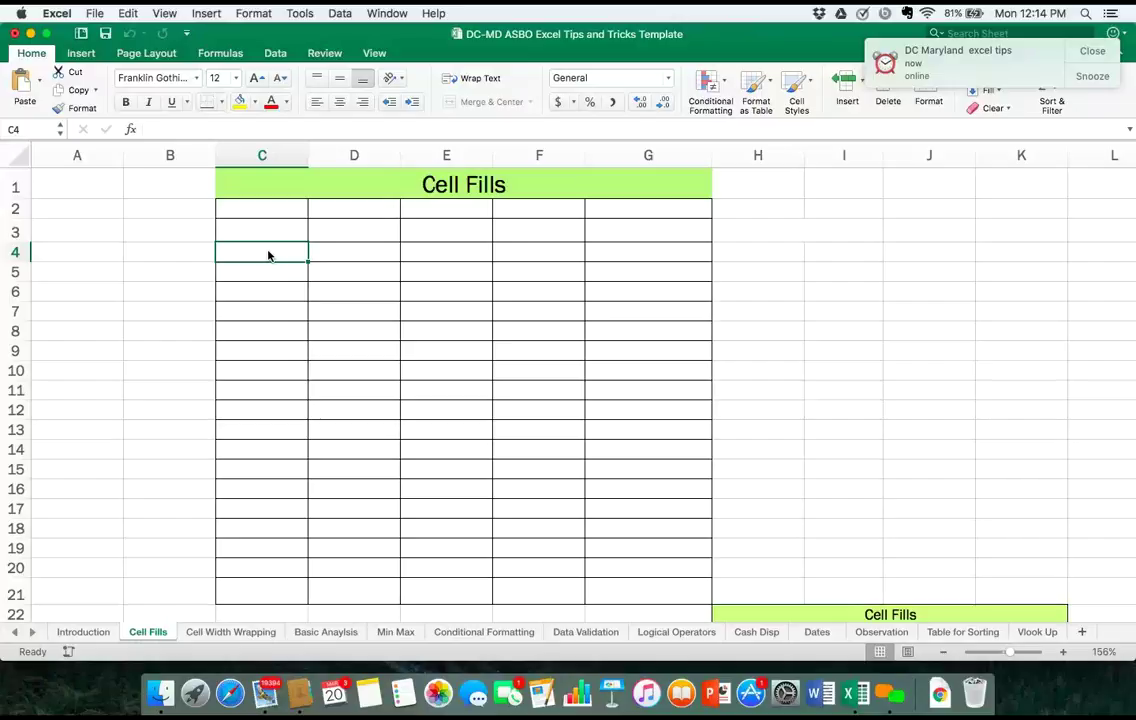
pyautogui.write('1')
pyautogui.press('Return')
pyautogui.write('2')
pyautogui.press('Return')
pyautogui.click(284, 255)
pyautogui.moveTo(284, 255); pyautogui.dragTo(310, 440)
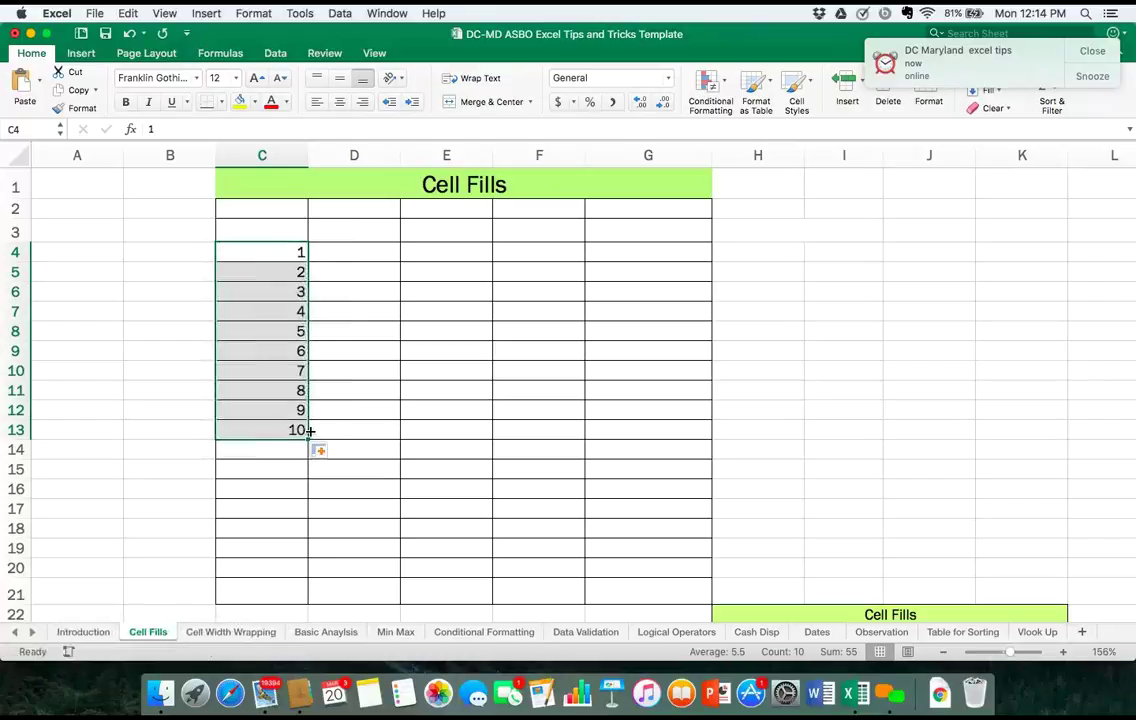
# - Clear the contents of the number series in cells C4 to C13
pyautogui.moveTo(297, 251); pyautogui.dragTo(302, 430)
pyautogui.rightClick(302, 430)
pyautogui.click(288, 315)
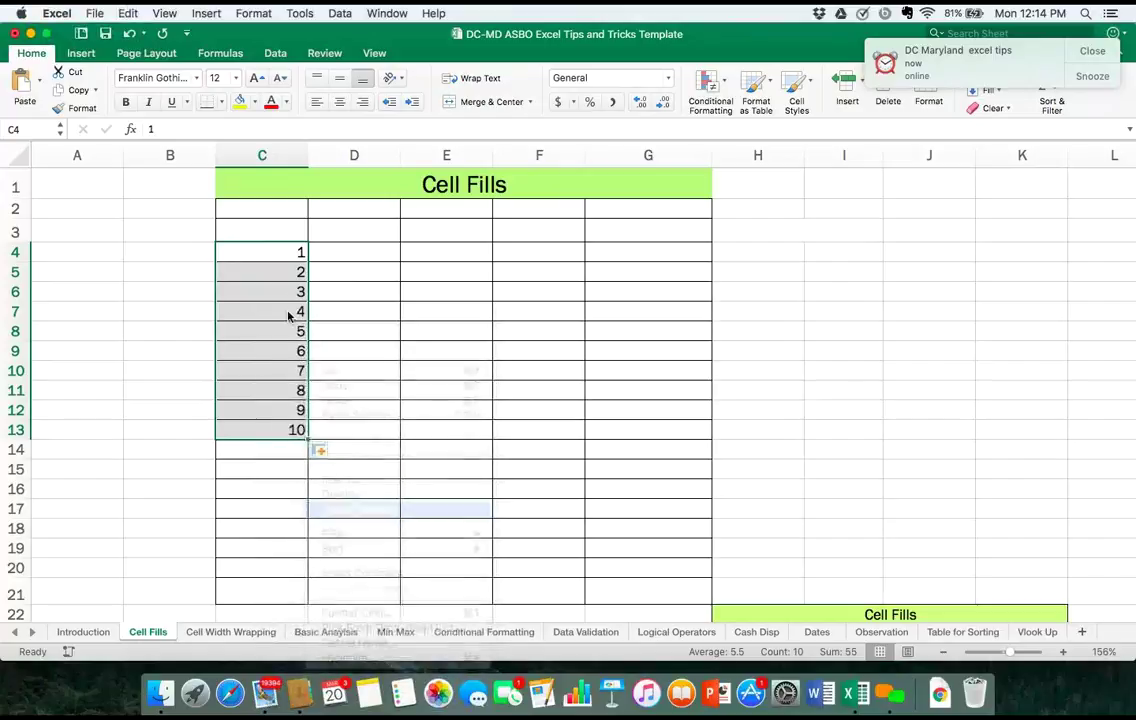
pyautogui.click(287, 254)
pyautogui.write('1')
pyautogui.press('Return')
pyautogui.click(288, 254)
pyautogui.press('Delete')
# - Enter 0 in cell C4 and 5 in C5, and fill the series in steps of five down to C18
pyautogui.write('0')
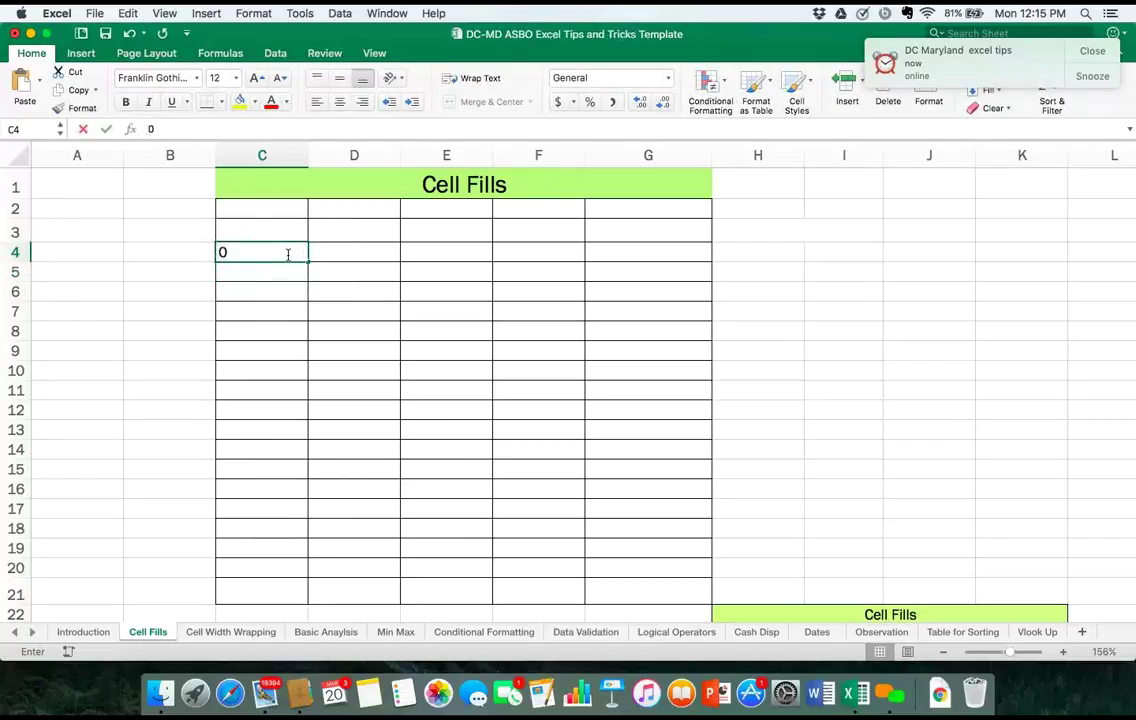
pyautogui.press('Return')
pyautogui.write('5')
pyautogui.press('Return')
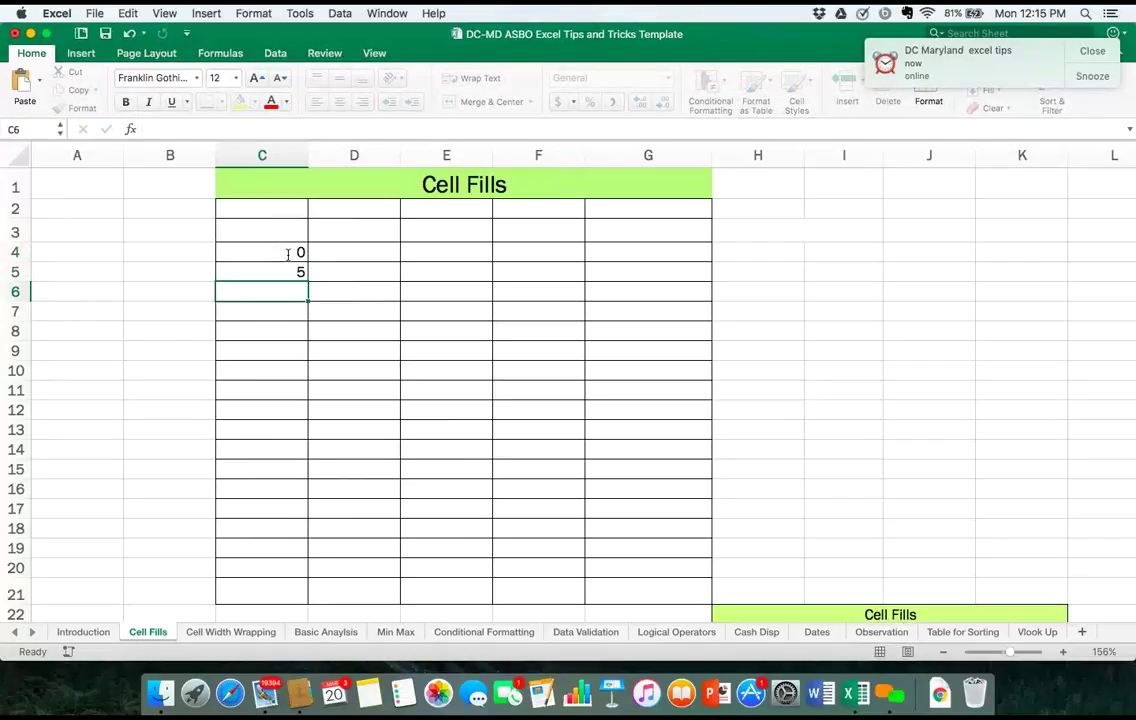
pyautogui.press('Up')
pyautogui.click(272, 253)
pyautogui.moveTo(272, 253); pyautogui.dragTo(322, 547)
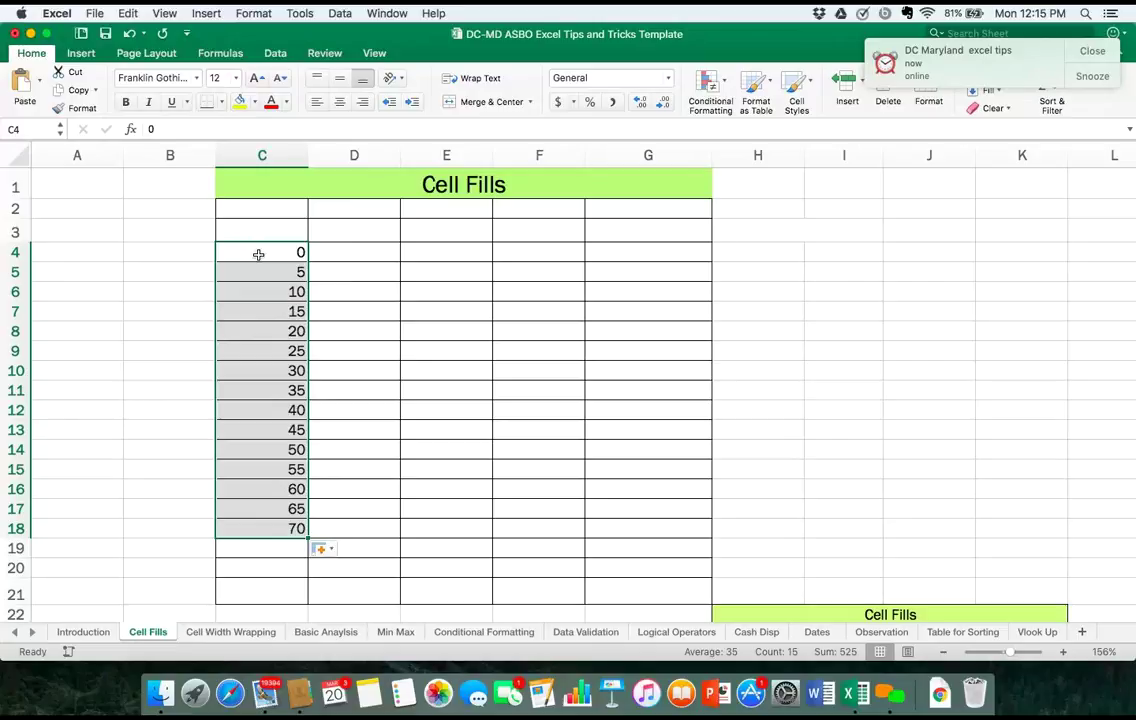
# - Clear the contents of the multiples of five in cells C4 to C18
pyautogui.moveTo(258, 254); pyautogui.dragTo(276, 531)
pyautogui.rightClick(278, 532)
pyautogui.click(302, 510)
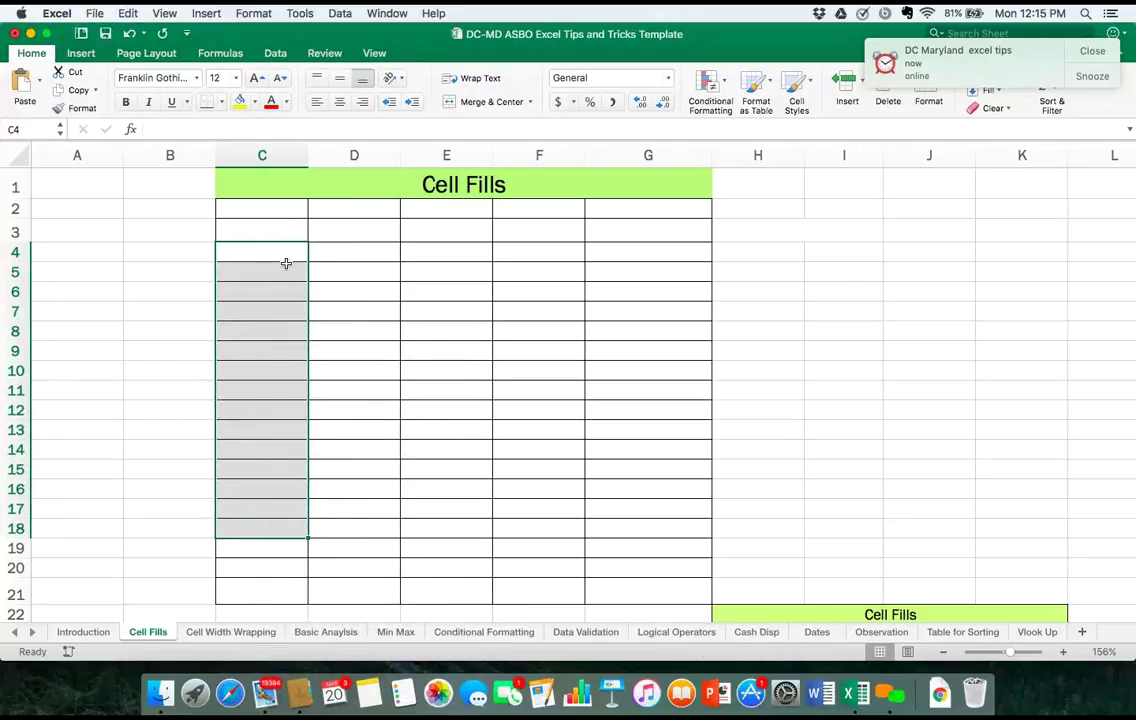
# - Enter Mon in cell C4 and fill the abbreviated weekdays down to C17
pyautogui.click(289, 255)
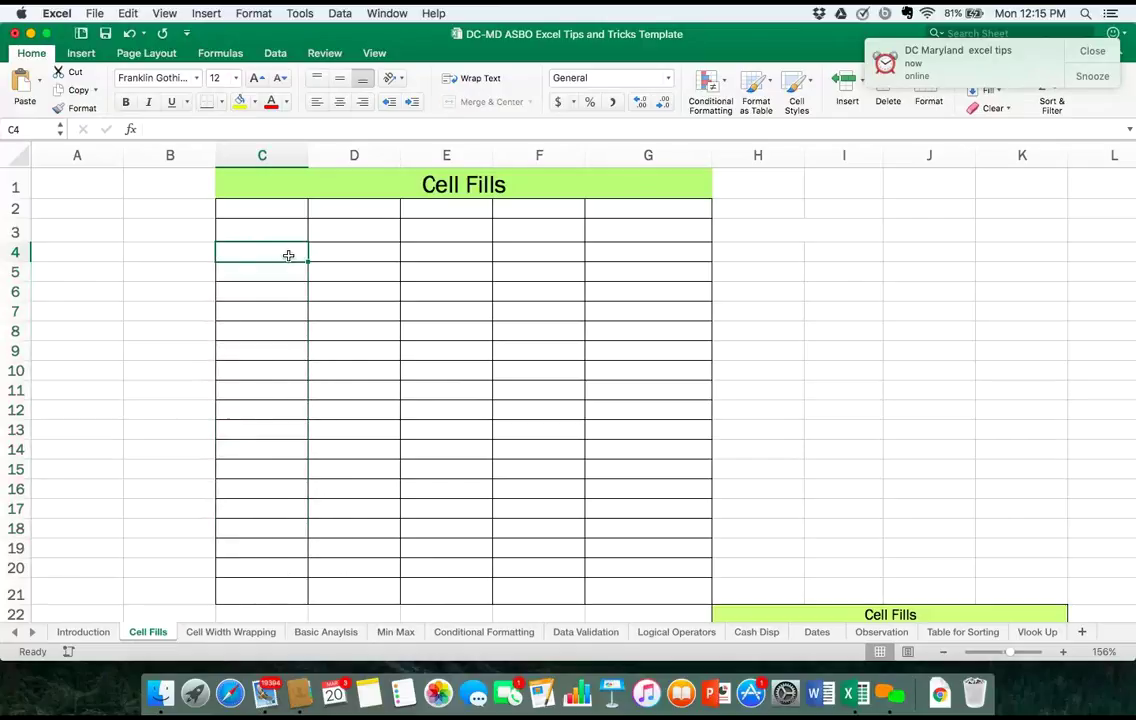
pyautogui.write('Mon')
pyautogui.press('Return')
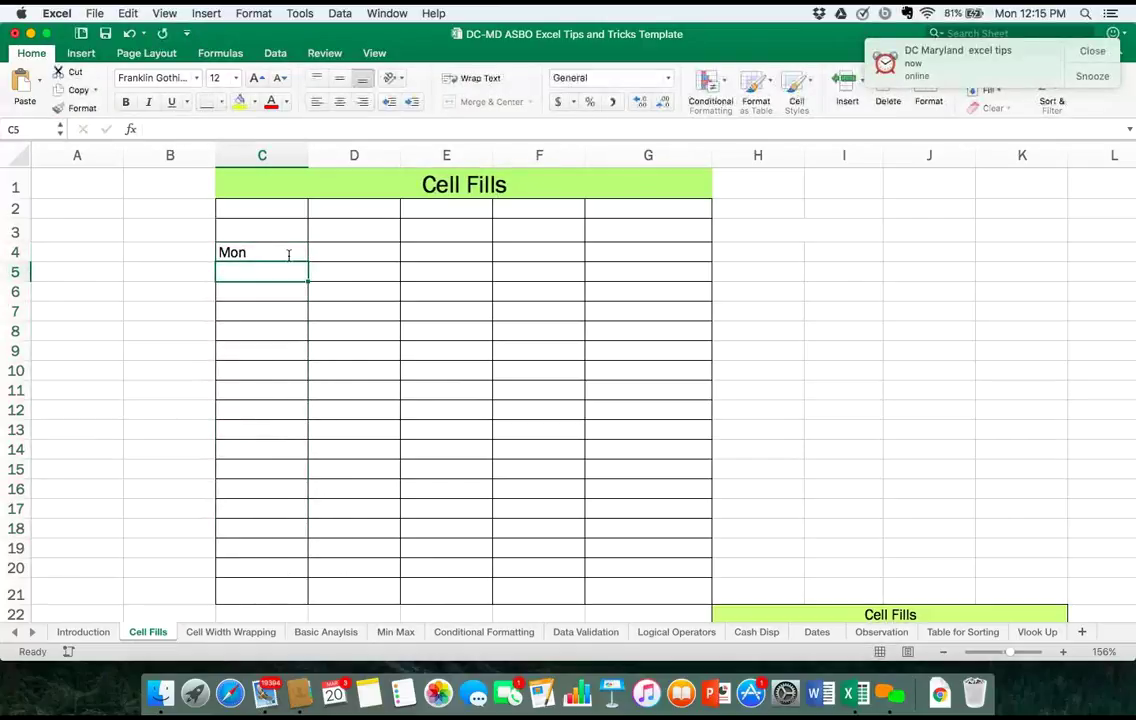
pyautogui.click(290, 256)
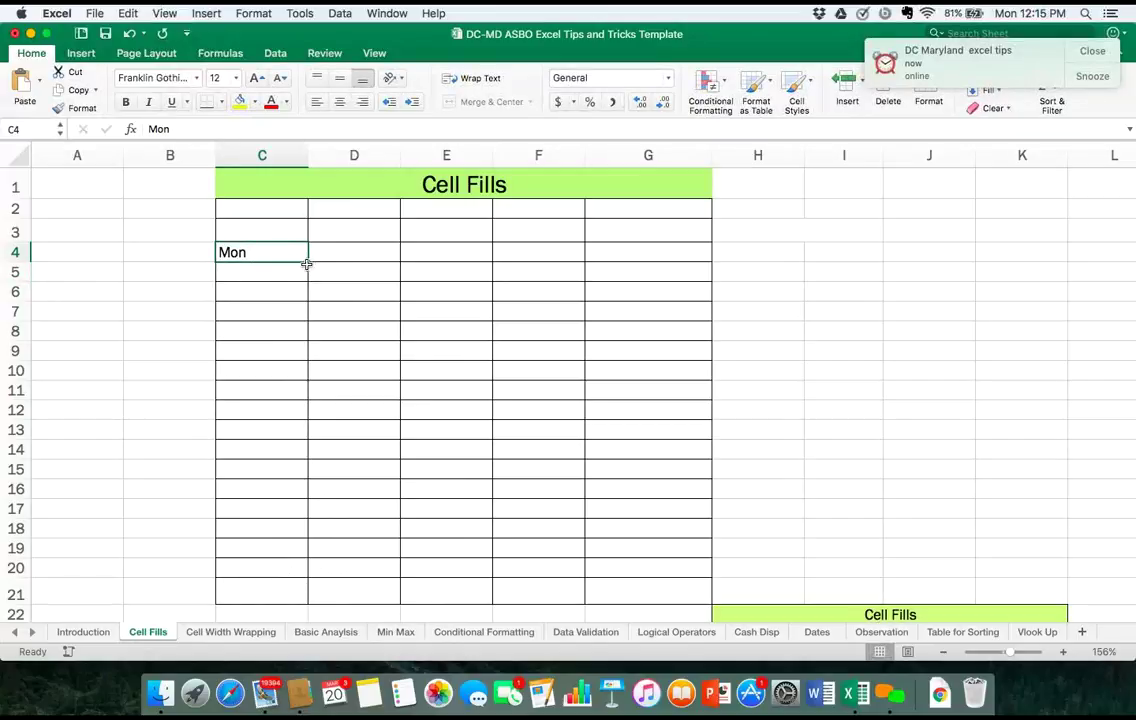
pyautogui.moveTo(304, 257); pyautogui.dragTo(314, 527)
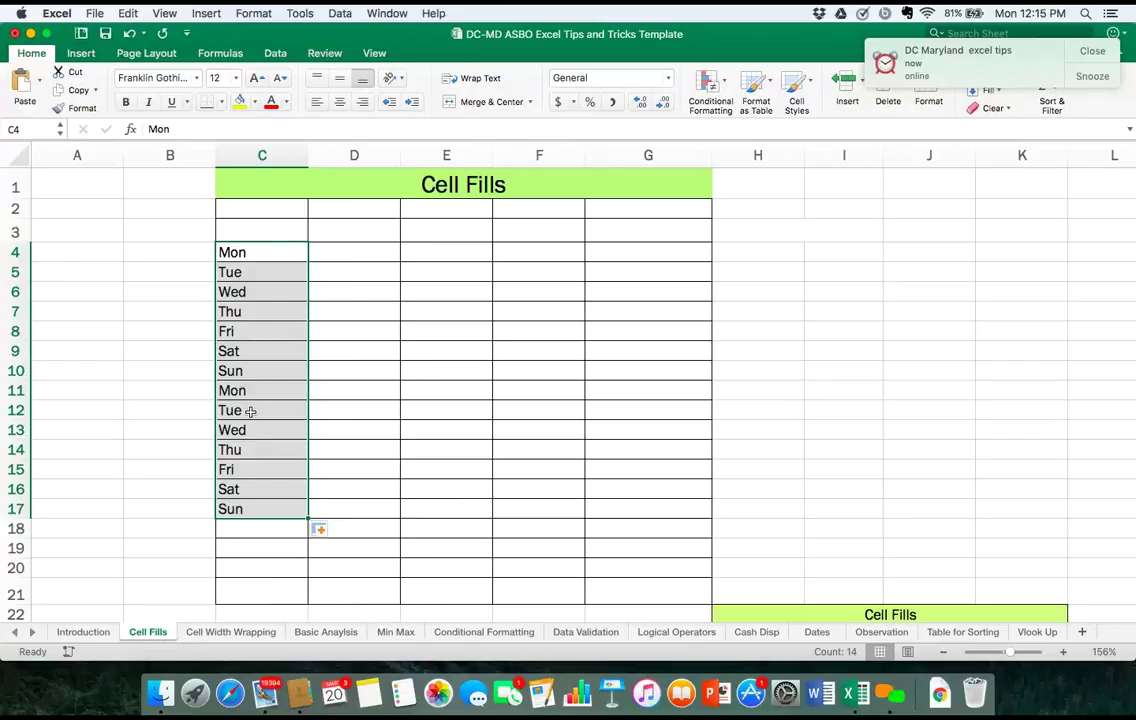
# - Clear the contents of the abbreviated weekdays in cells C4 to C17
pyautogui.rightClick(253, 365)
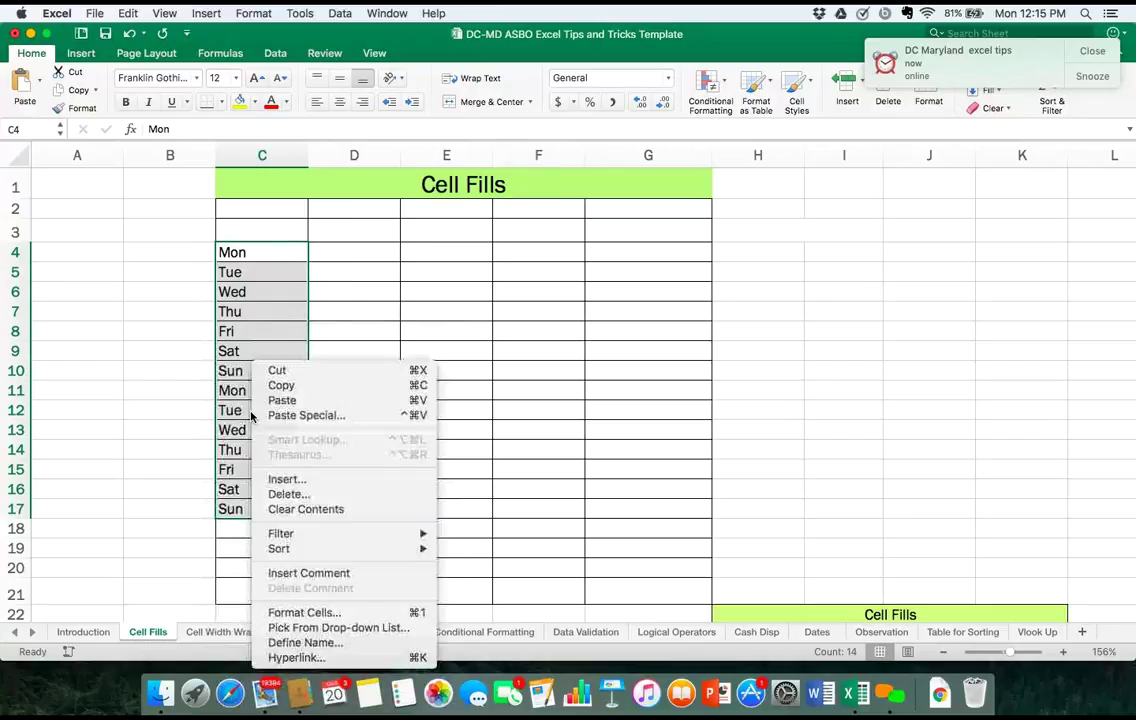
pyautogui.click(300, 511)
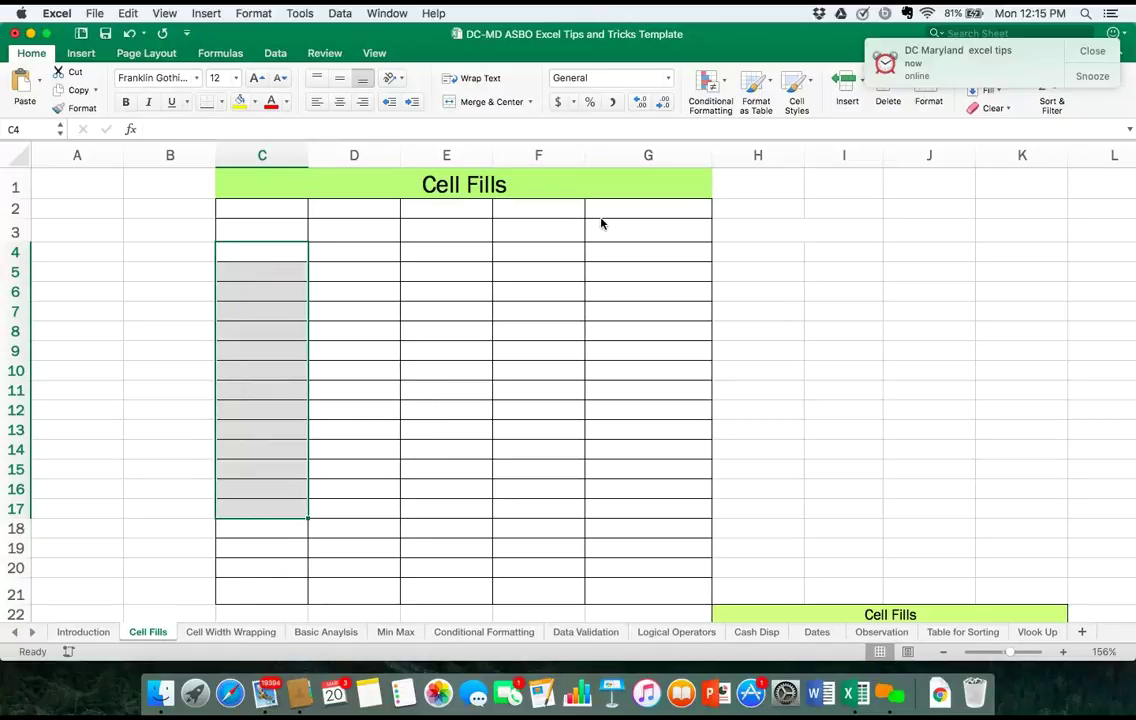
# - Enter Monday in cell C4 and fill the full weekday names down to C20
pyautogui.click(292, 253)
pyautogui.write('MOnda')
pyautogui.press('BackSpace')
pyautogui.press('BackSpace')
pyautogui.press('BackSpace')
pyautogui.press('BackSpace')
pyautogui.write('onday')
pyautogui.click(294, 289)
pyautogui.click(287, 256)
pyautogui.moveTo(308, 262); pyautogui.dragTo(299, 568)
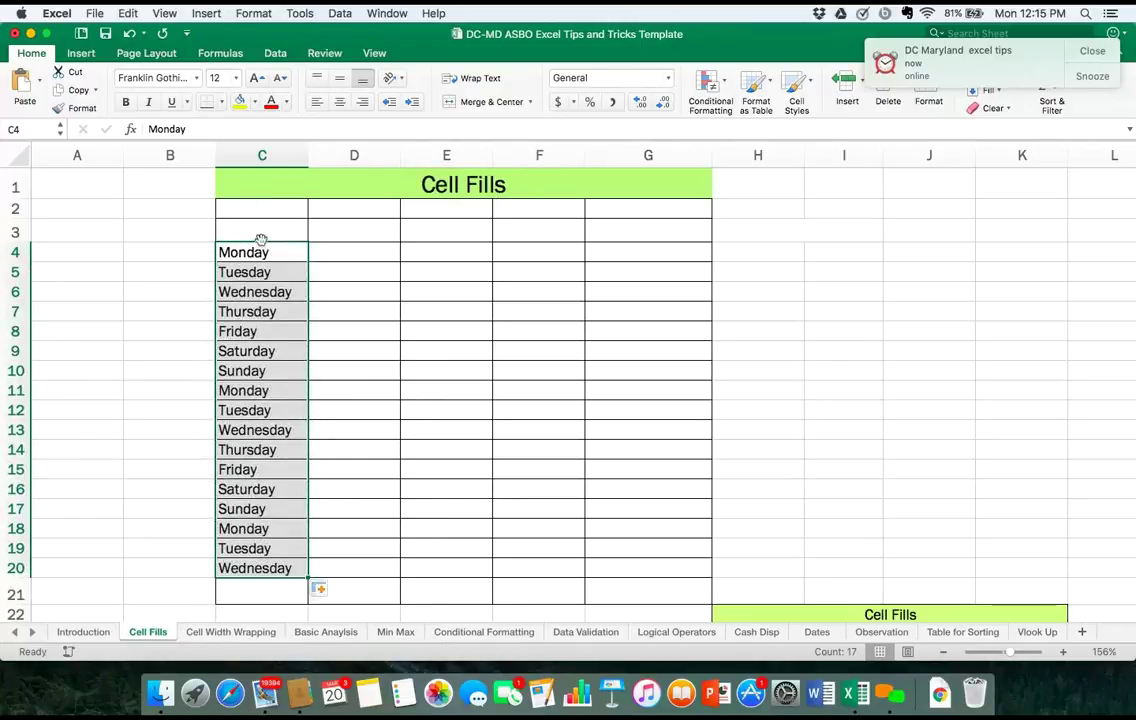
pyautogui.rightClick(281, 306)
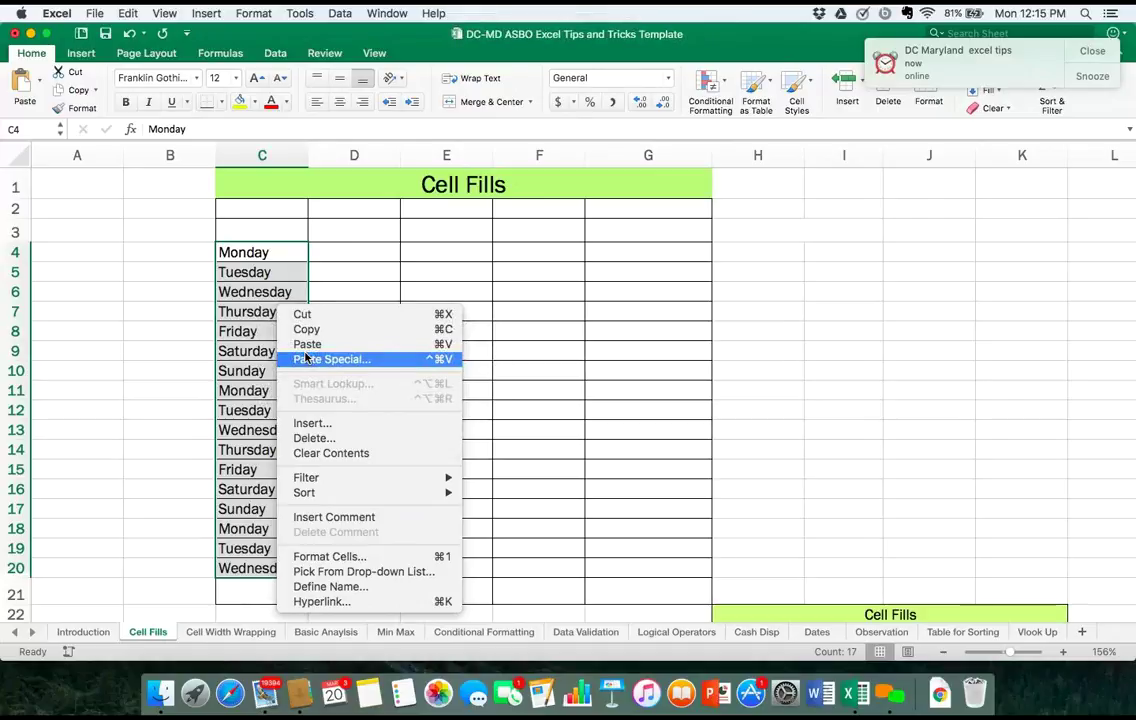
pyautogui.click(279, 256)
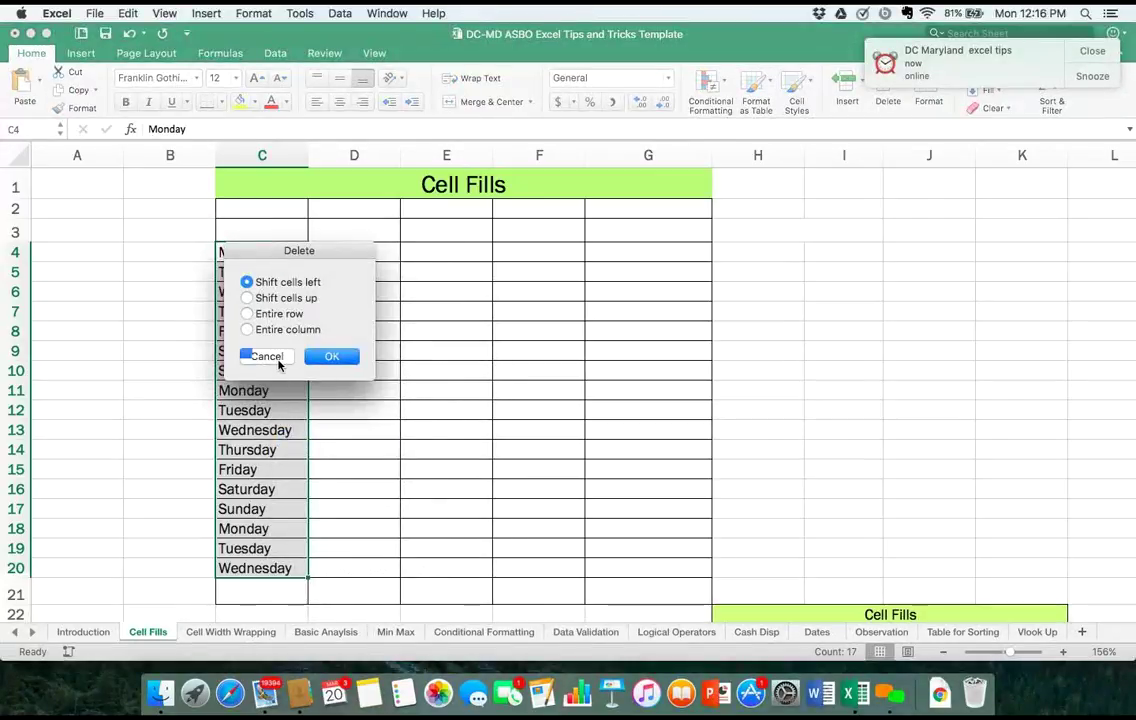
pyautogui.click(266, 356)
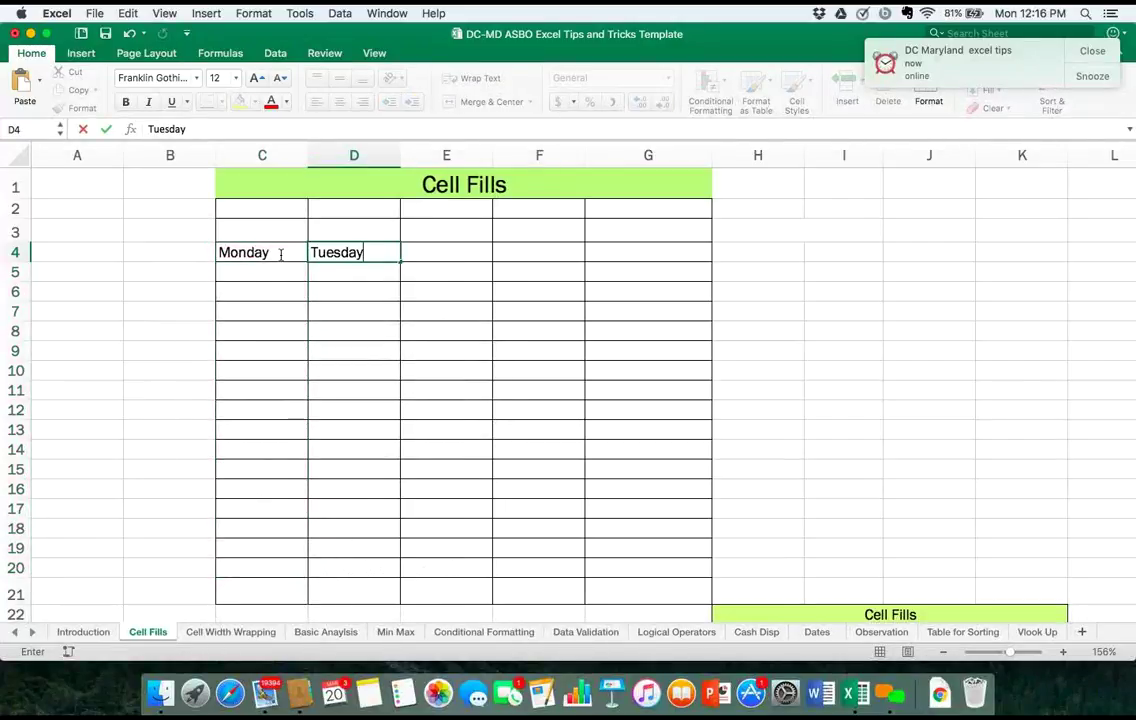
# - Erase the word Tuesday from cell D4, leaving the cell empty
pyautogui.click(341, 246)
pyautogui.press('BackSpace')
pyautogui.press('BackSpace')
pyautogui.press('BackSpace')
pyautogui.press('BackSpace')
pyautogui.press('BackSpace')
pyautogui.press('BackSpace')
pyautogui.press('BackSpace')
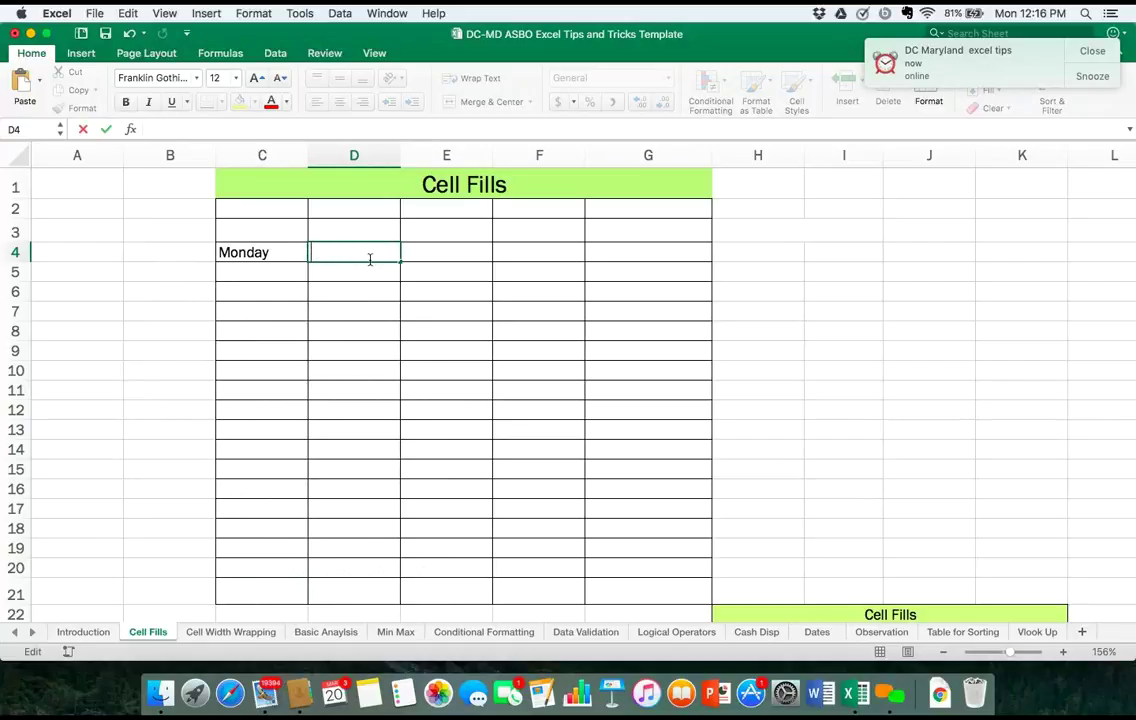
# - Fill the weekday names from Monday in cell C4 across to F4 and clear the contents of the filled row
pyautogui.click(296, 257)
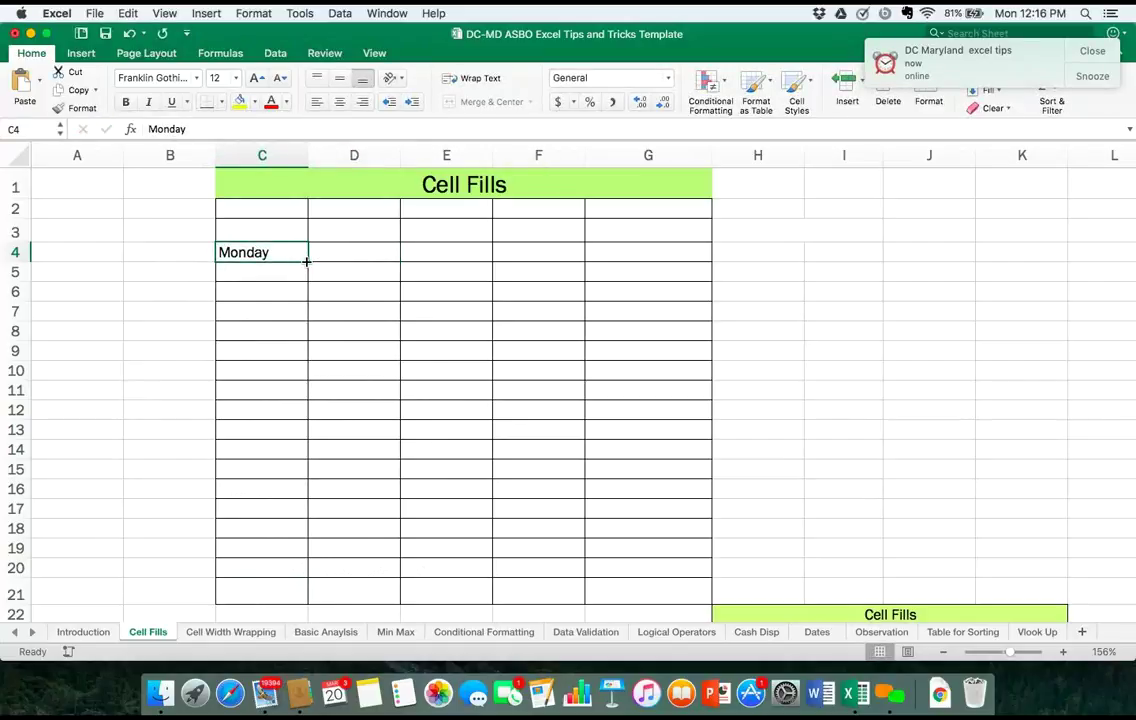
pyautogui.moveTo(306, 261); pyautogui.dragTo(575, 263)
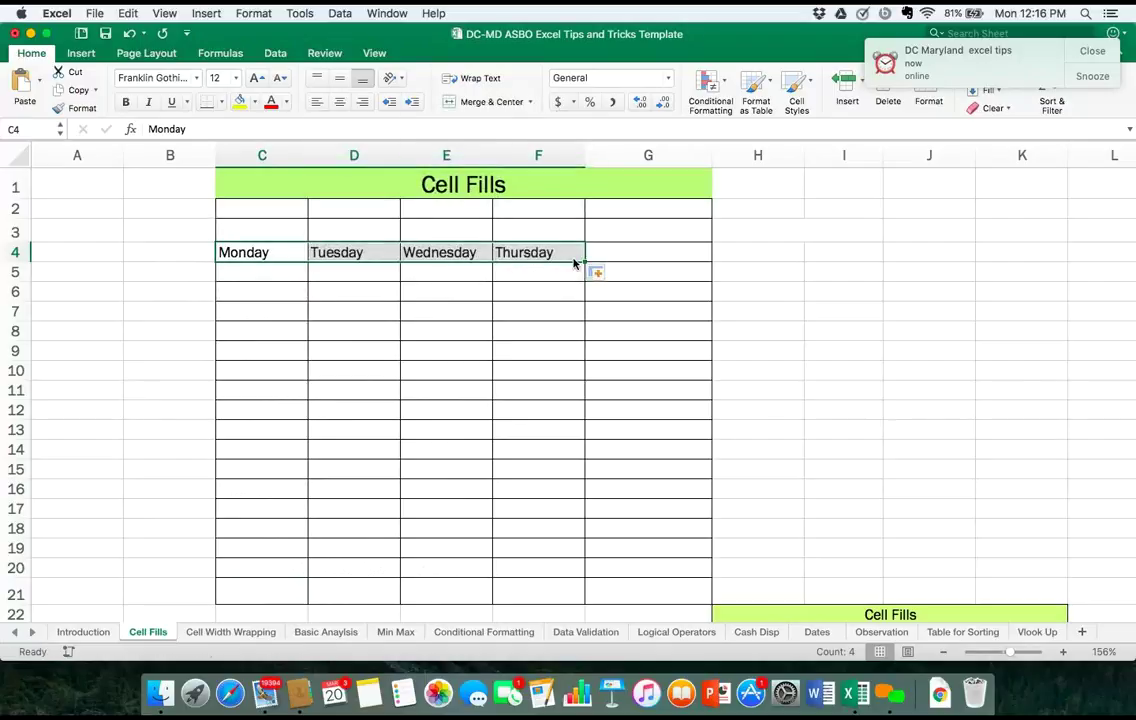
pyautogui.moveTo(255, 252); pyautogui.dragTo(546, 250)
pyautogui.rightClick(546, 250)
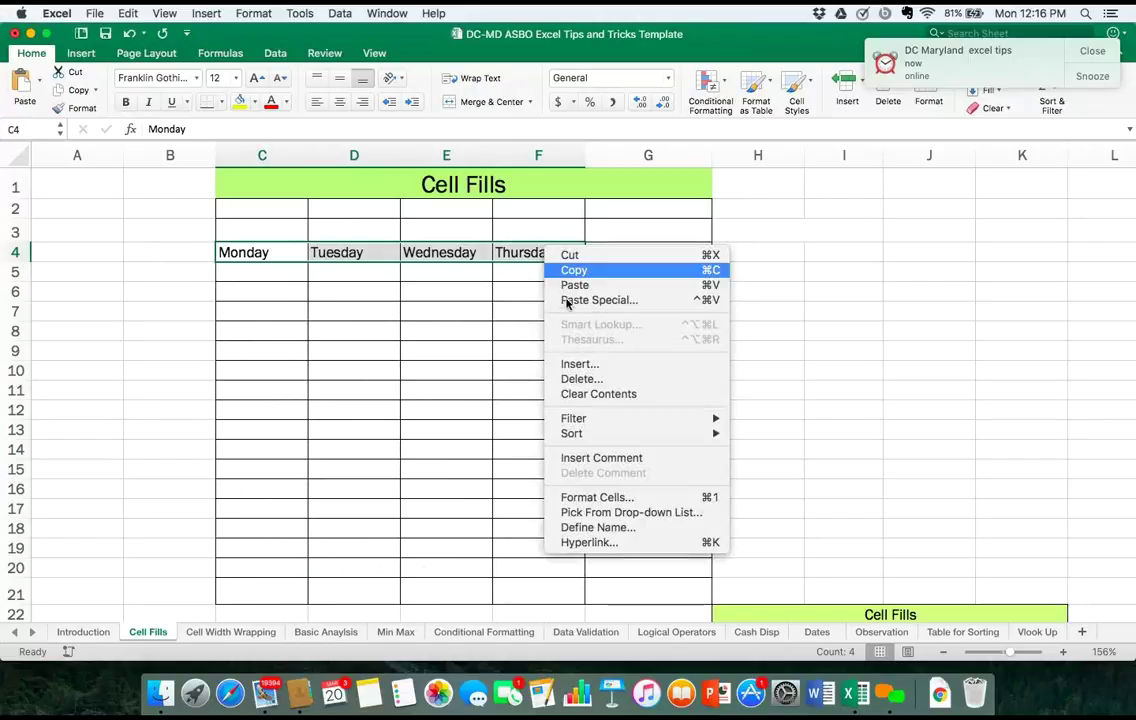
pyautogui.click(595, 393)
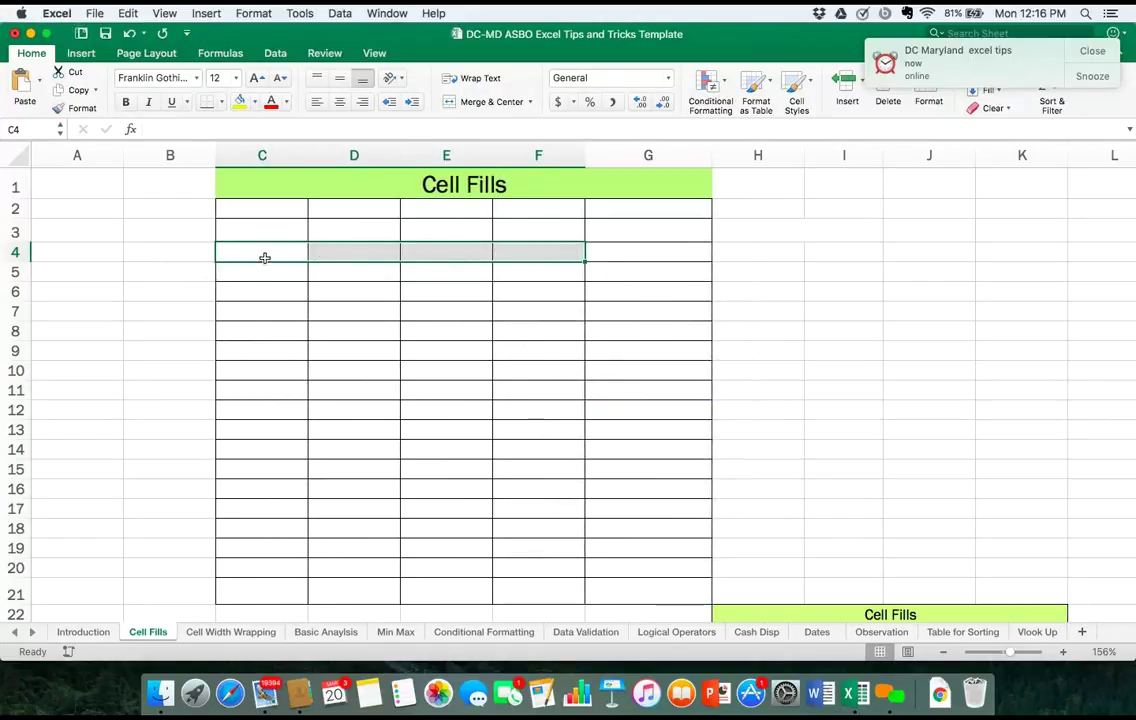
# - Enter Jan in cell C4 and fill the abbreviated months across to F4
pyautogui.click(265, 256)
pyautogui.write('Jan')
pyautogui.press('Return')
pyautogui.click(265, 255)
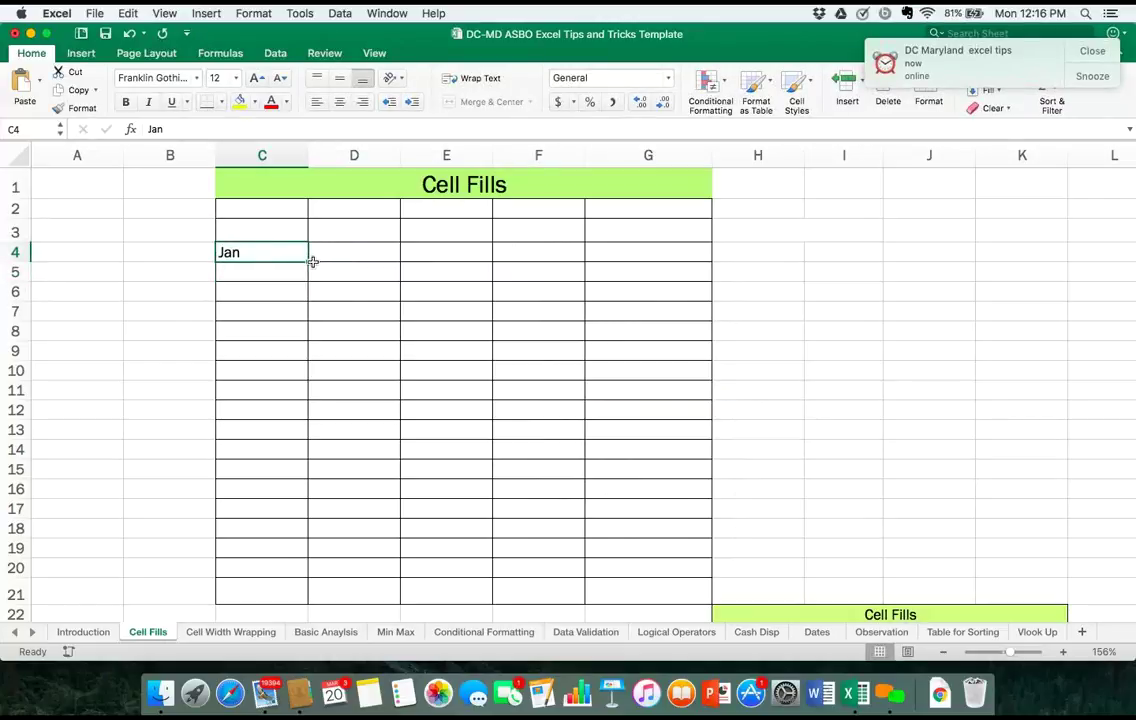
pyautogui.moveTo(307, 260); pyautogui.dragTo(578, 274)
# - Clear the contents of the abbreviated months in cells C4 to F4
pyautogui.moveTo(302, 256); pyautogui.dragTo(517, 259)
pyautogui.click(519, 262)
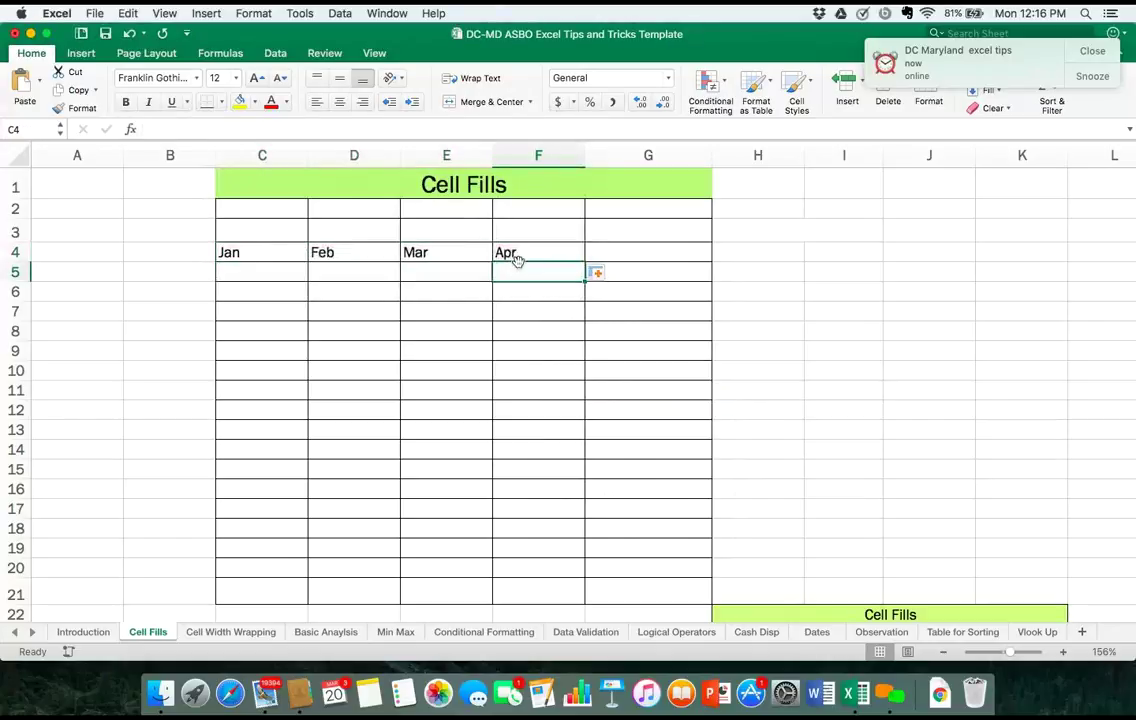
pyautogui.click(291, 251)
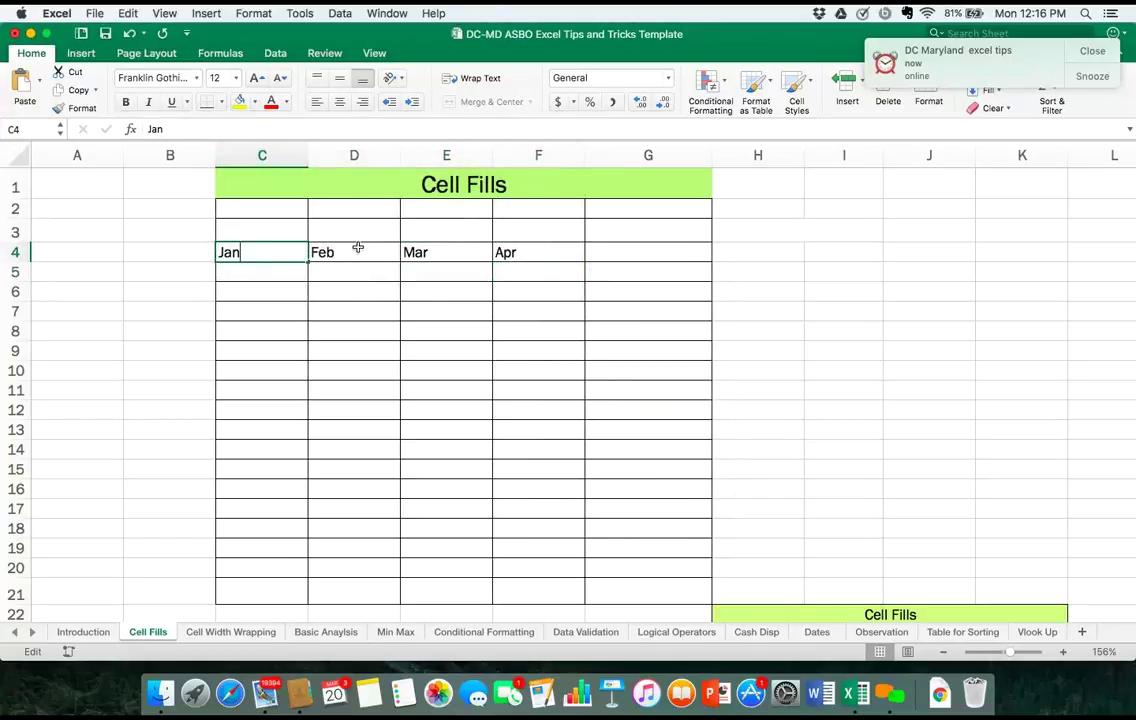
pyautogui.click(276, 273)
pyautogui.moveTo(281, 257); pyautogui.dragTo(516, 254)
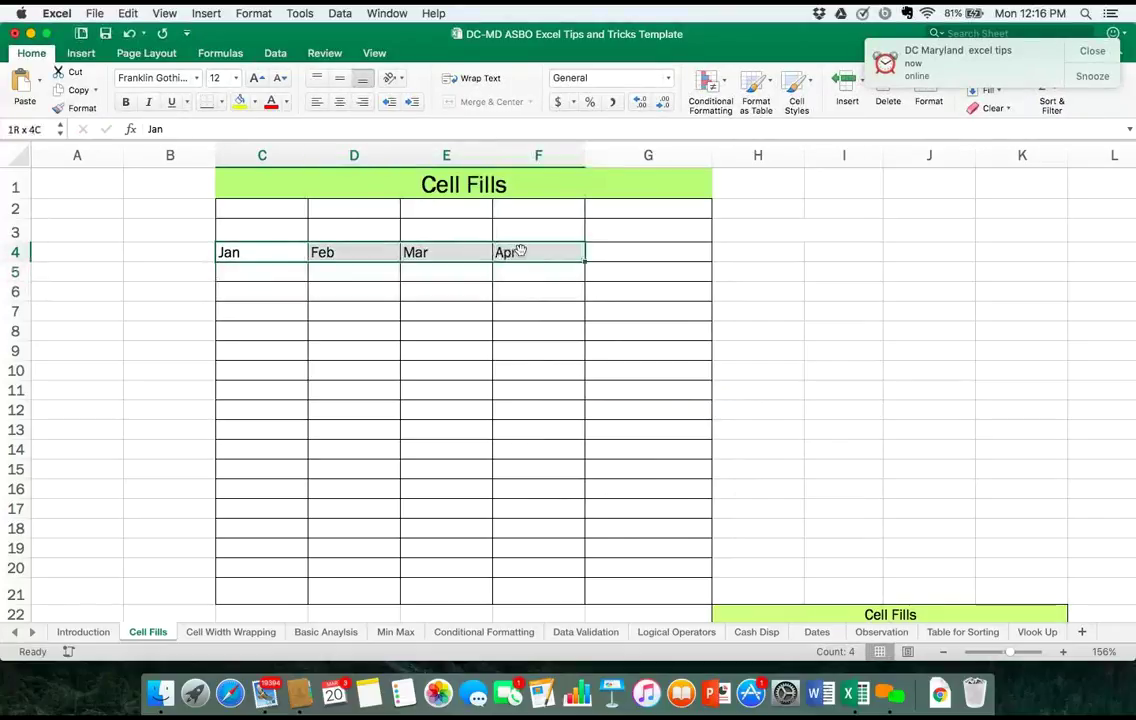
pyautogui.rightClick(521, 254)
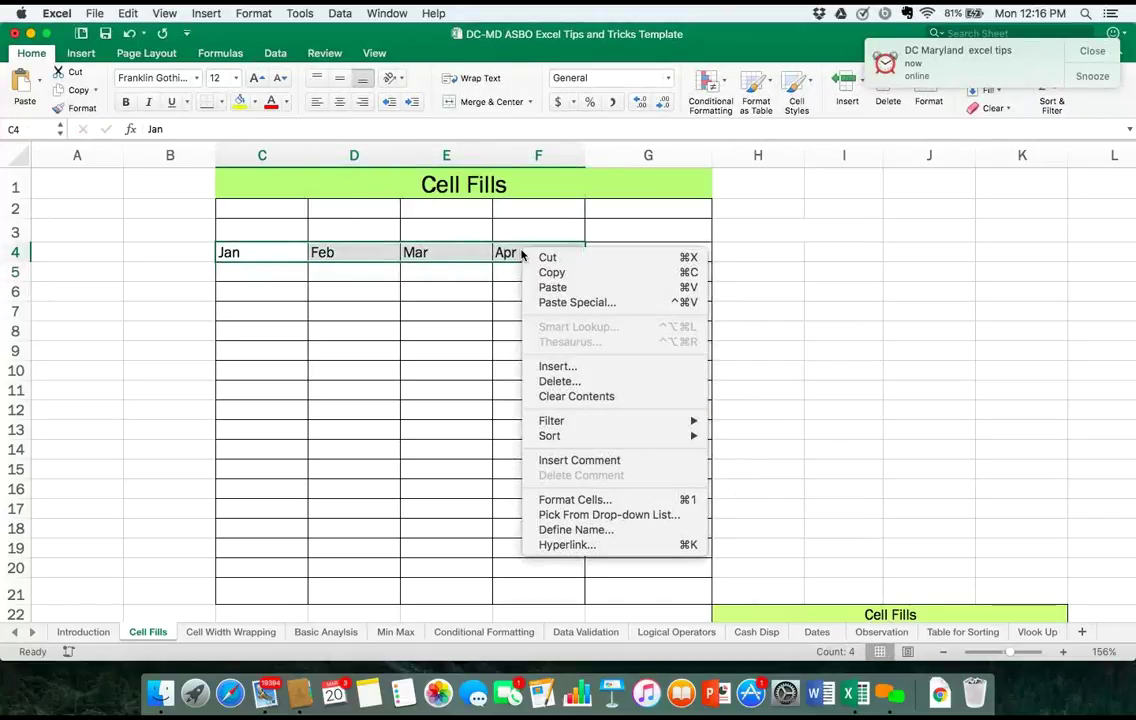
pyautogui.click(568, 397)
# - Enter January in cell C4 and fill the full month names across to F4
pyautogui.click(268, 258)
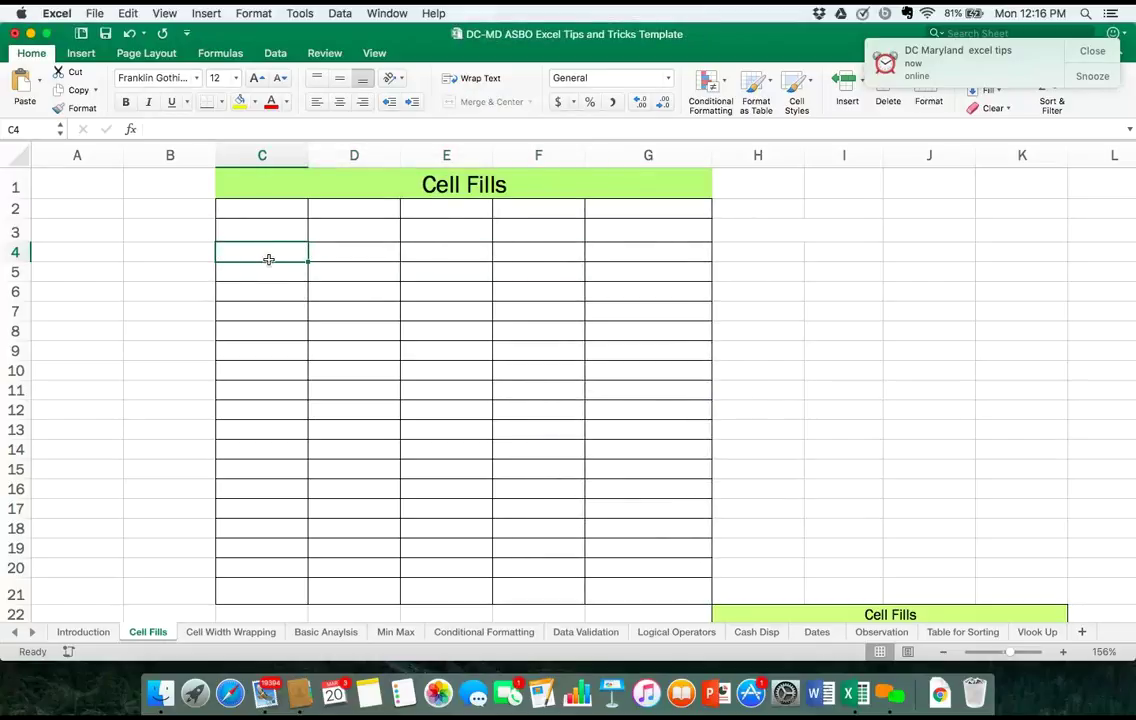
pyautogui.write('Januart')
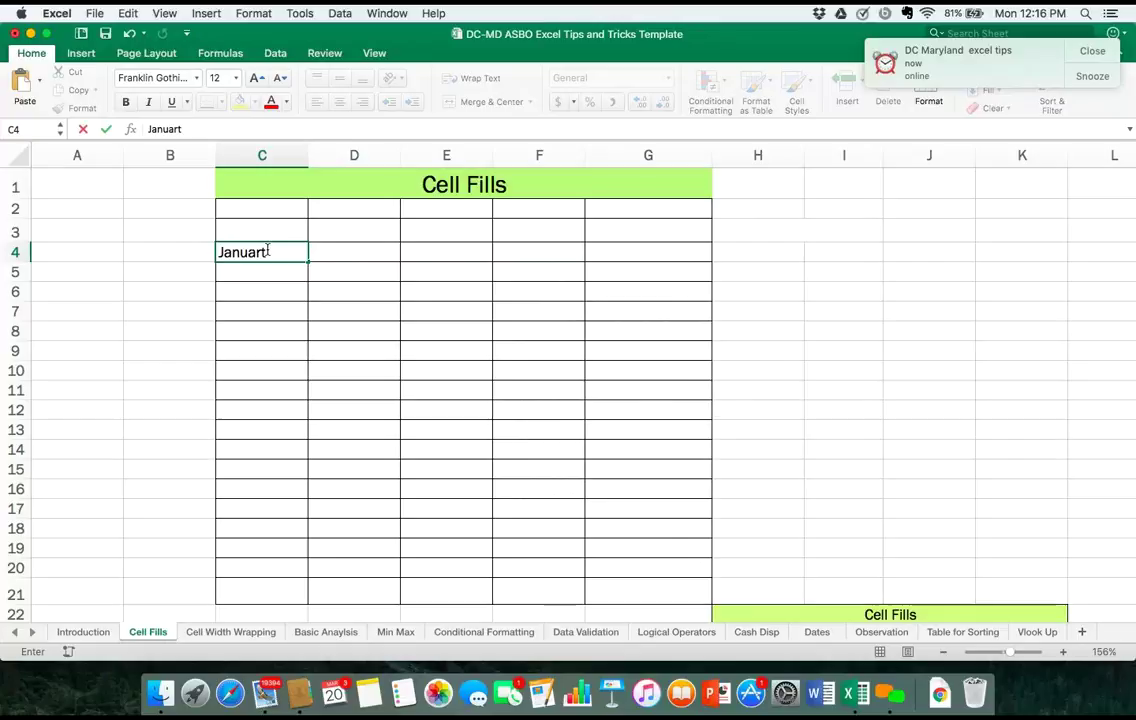
pyautogui.press('BackSpace')
pyautogui.write('y')
pyautogui.moveTo(309, 260); pyautogui.dragTo(565, 251)
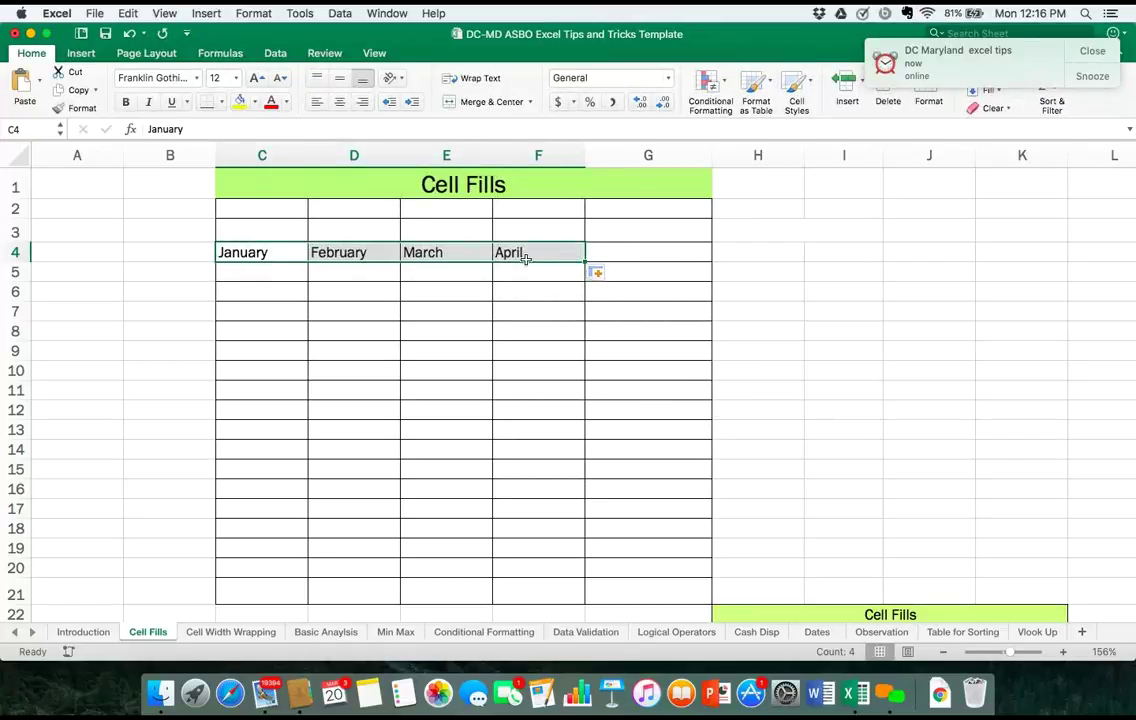
# - Clear the contents of the full month names in cells C4 to F4
pyautogui.moveTo(286, 259); pyautogui.dragTo(520, 257)
pyautogui.rightClick(521, 254)
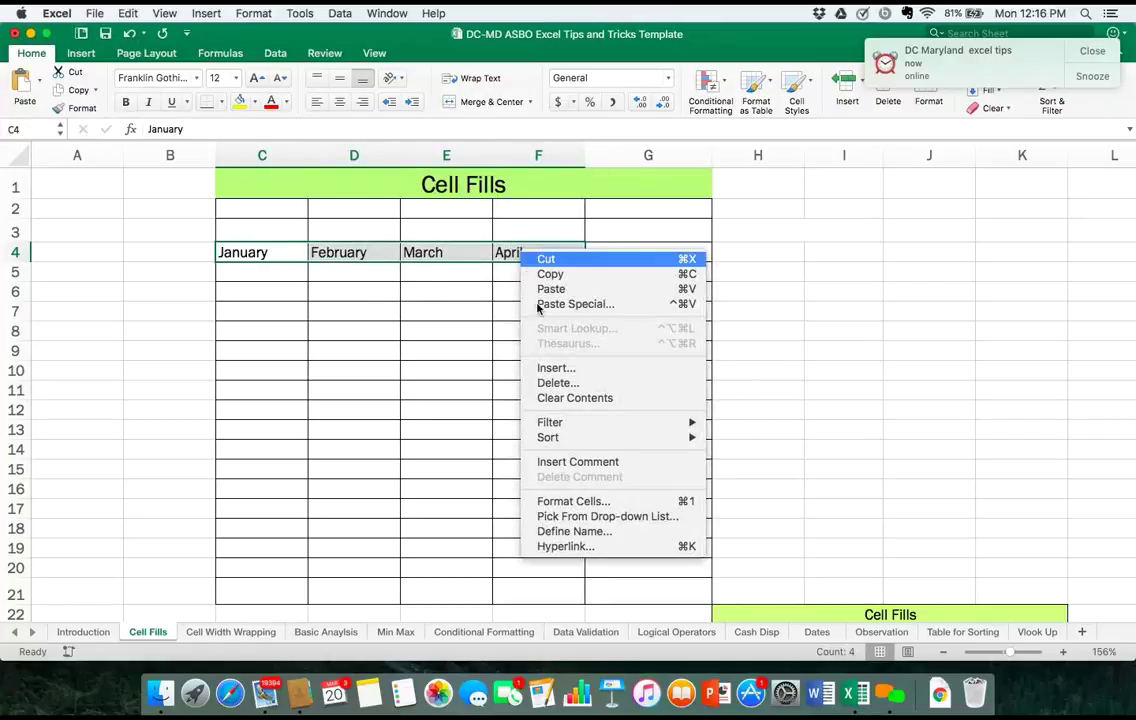
pyautogui.click(567, 399)
# - Enter Check # 101 in cell C5 and Check # 102 in C6, and fill the series down to C16
pyautogui.click(249, 272)
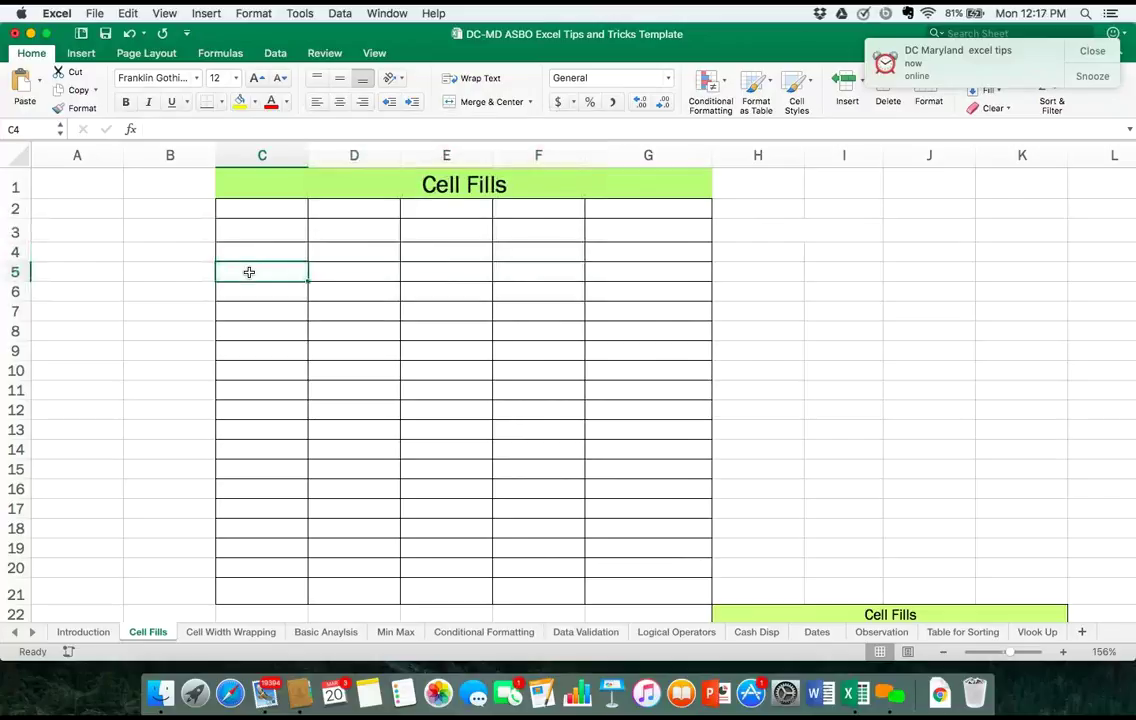
pyautogui.write('Check #')
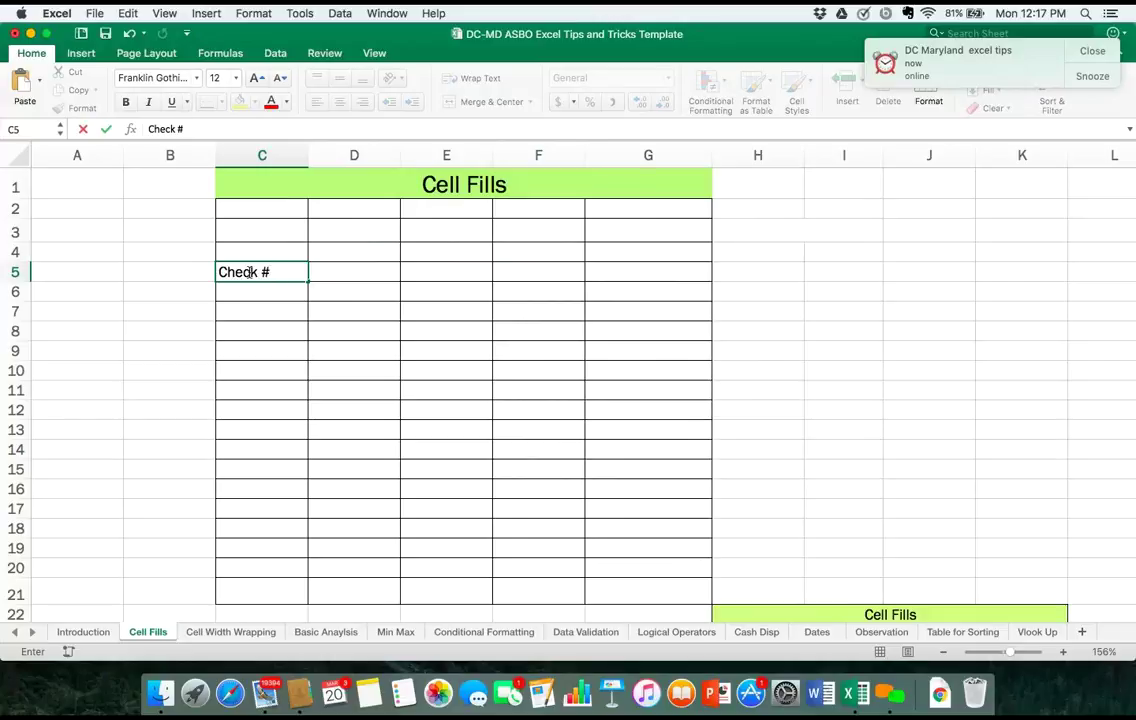
pyautogui.write(' 101')
pyautogui.press('Return')
pyautogui.write('C')
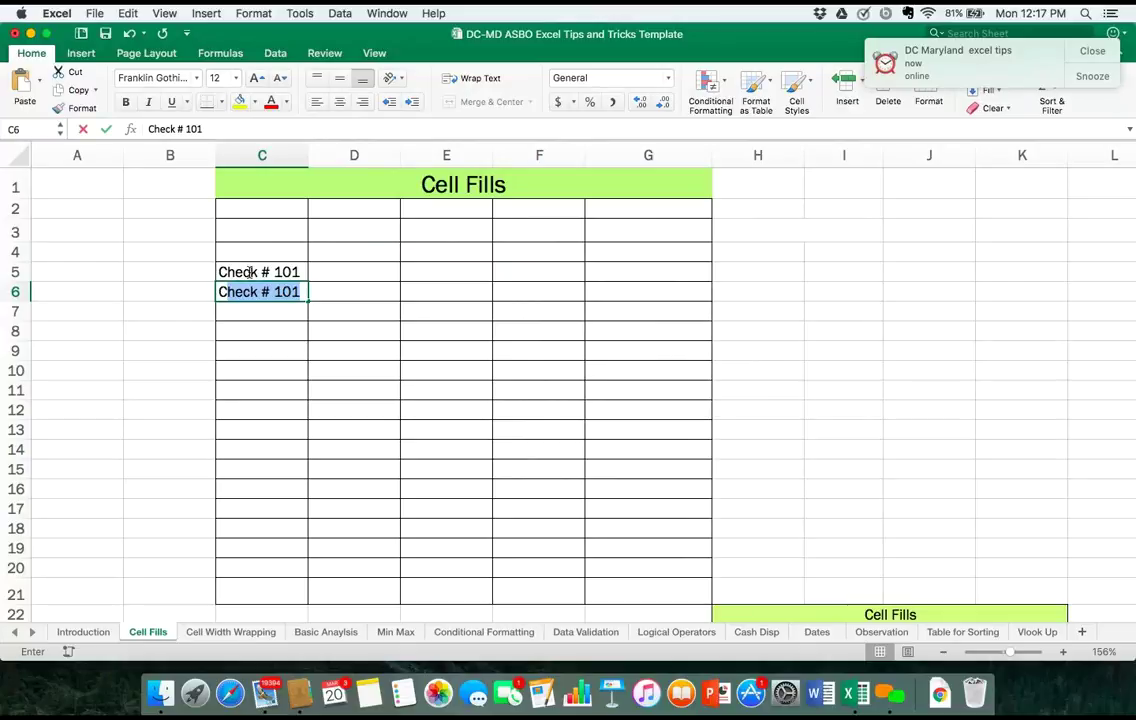
pyautogui.click(299, 290)
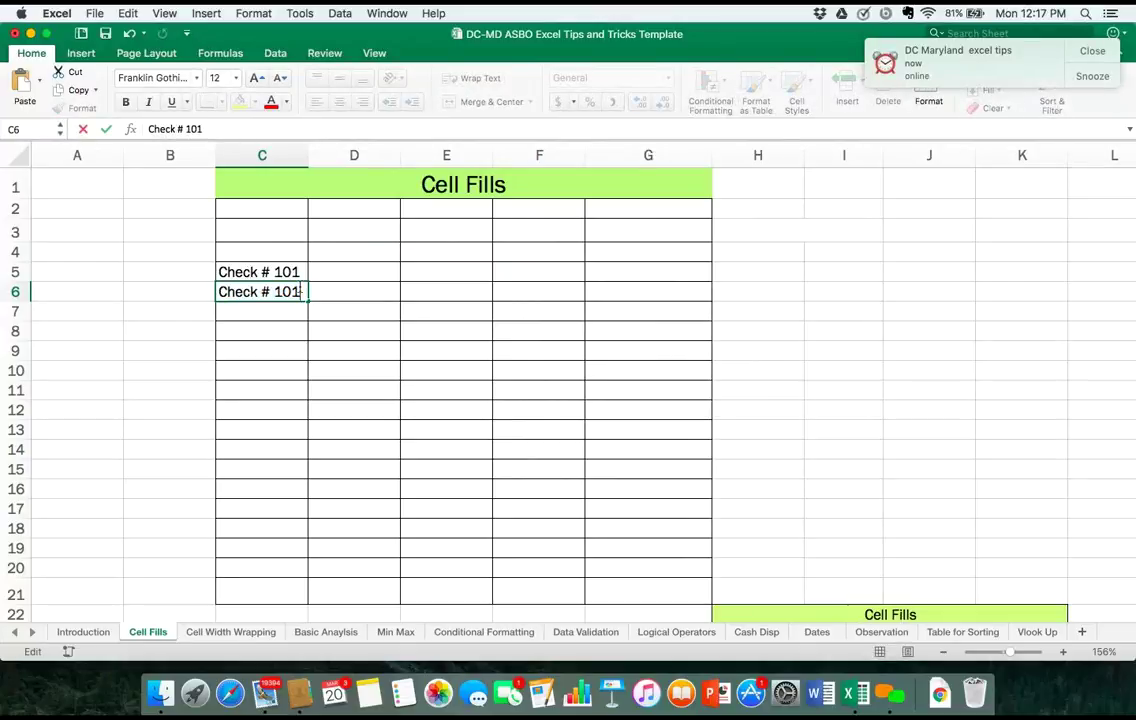
pyautogui.press('BackSpace')
pyautogui.write('2')
pyautogui.moveTo(287, 269); pyautogui.dragTo(316, 505)
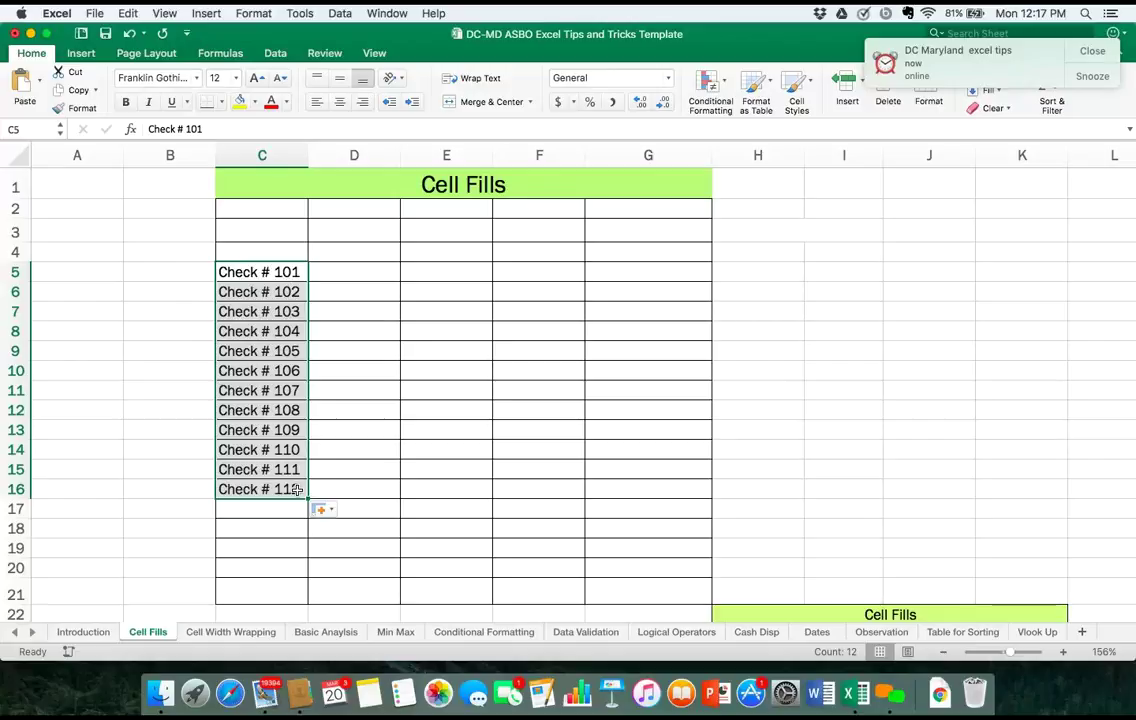
# - Enter PO # 105 in cell D5 and PO # 106 in D6, and fill the series down to D15
pyautogui.click(366, 278)
pyautogui.write('PO ')
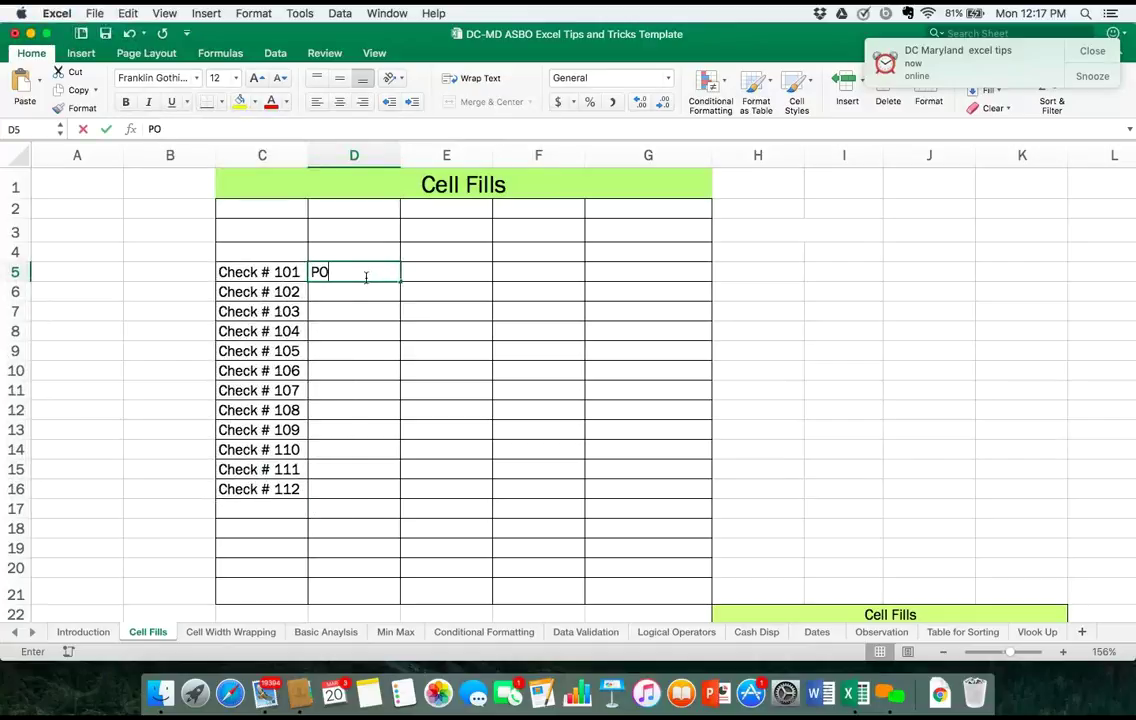
pyautogui.write('#')
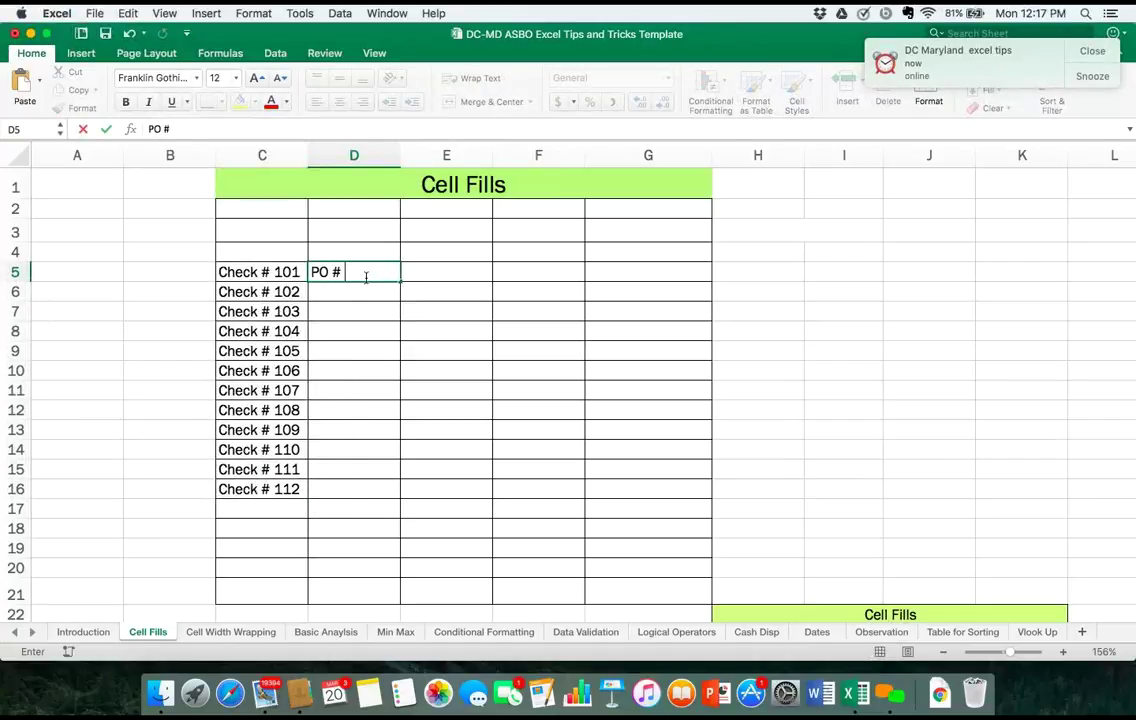
pyautogui.write(' 105')
pyautogui.press('Return')
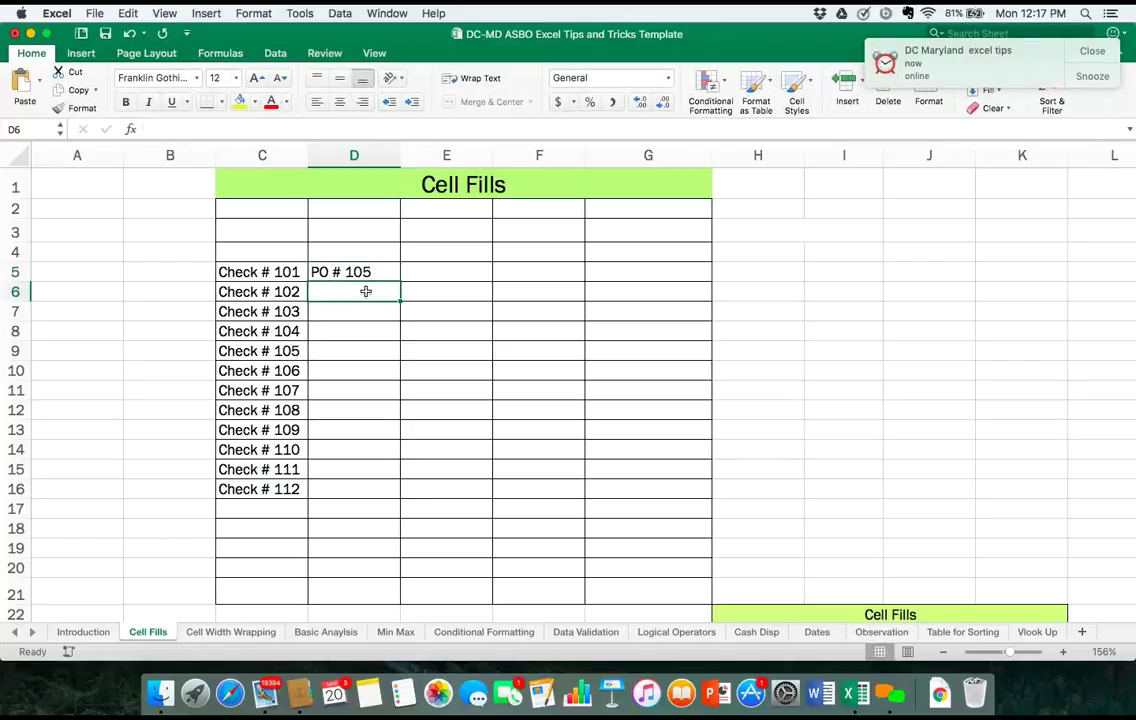
pyautogui.write('PO')
pyautogui.press('Return')
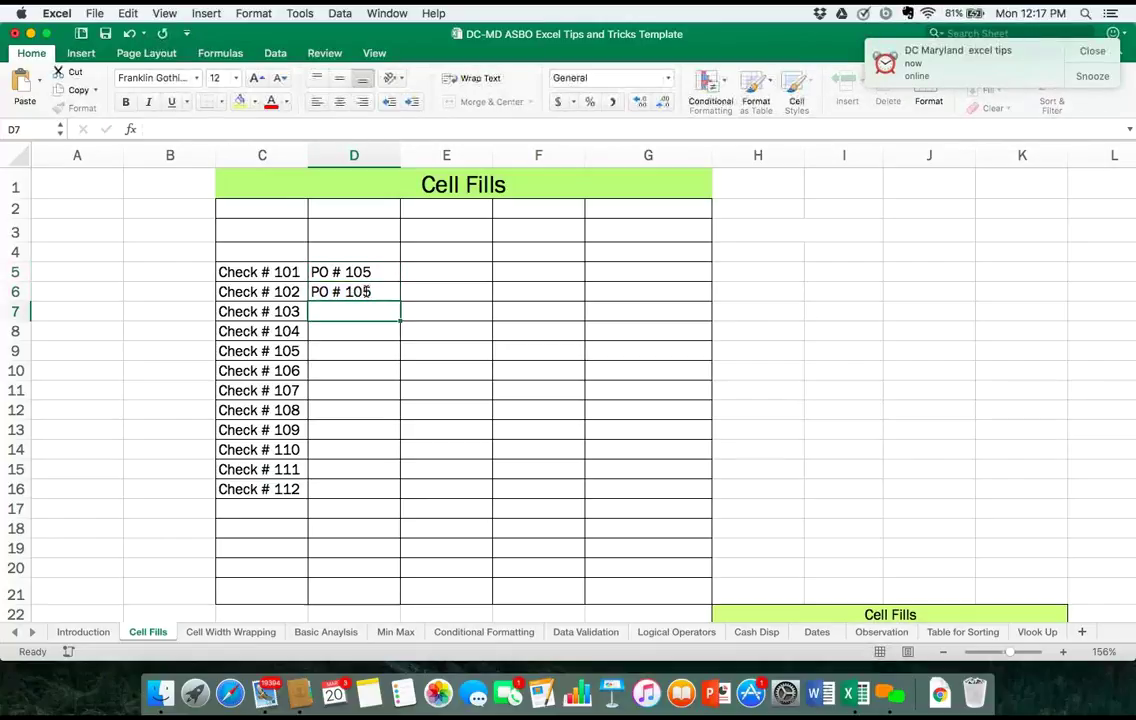
pyautogui.doubleClick(375, 287)
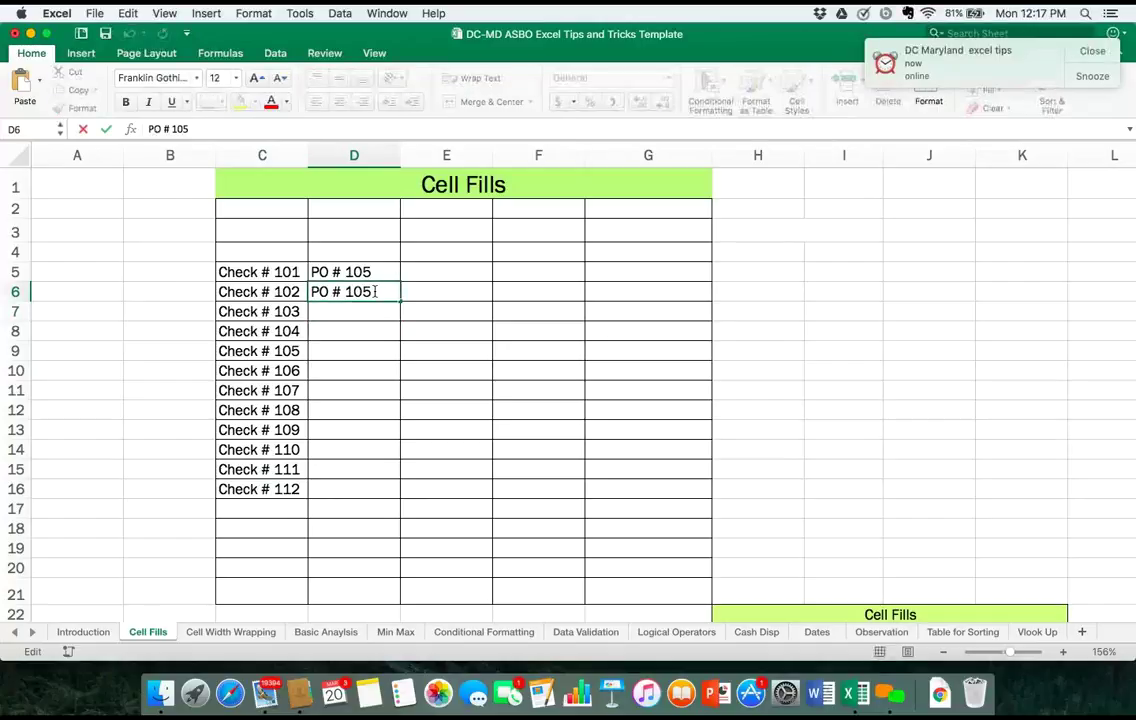
pyautogui.press('BackSpace')
pyautogui.write('6')
pyautogui.click(373, 351)
pyautogui.moveTo(338, 272); pyautogui.dragTo(402, 485)
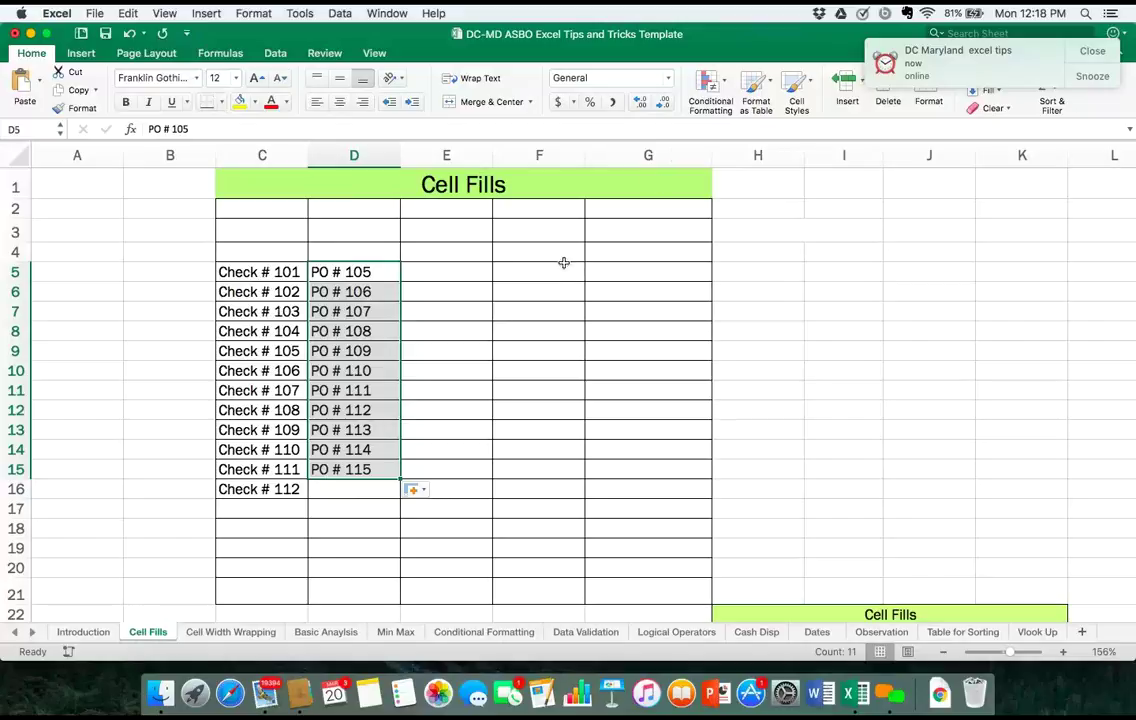
# - Enter the date range Mar 15 - April 15 in cell C20
pyautogui.scroll(-2, 393, 489)
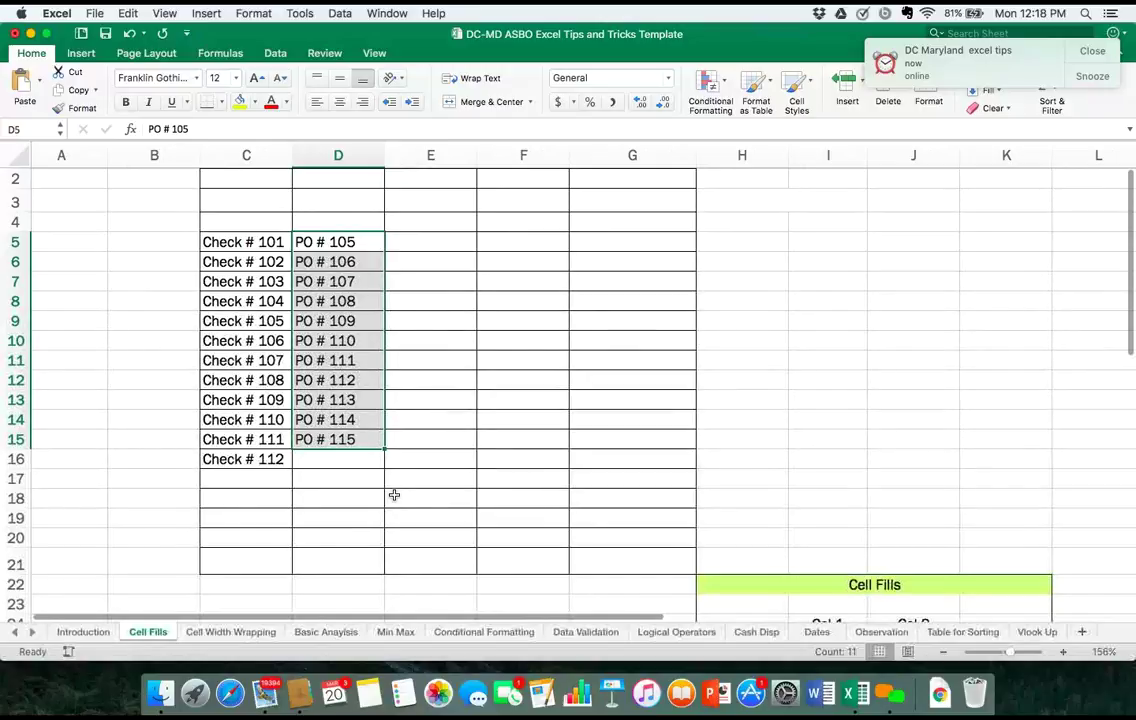
pyautogui.click(223, 531)
pyautogui.write('Mar')
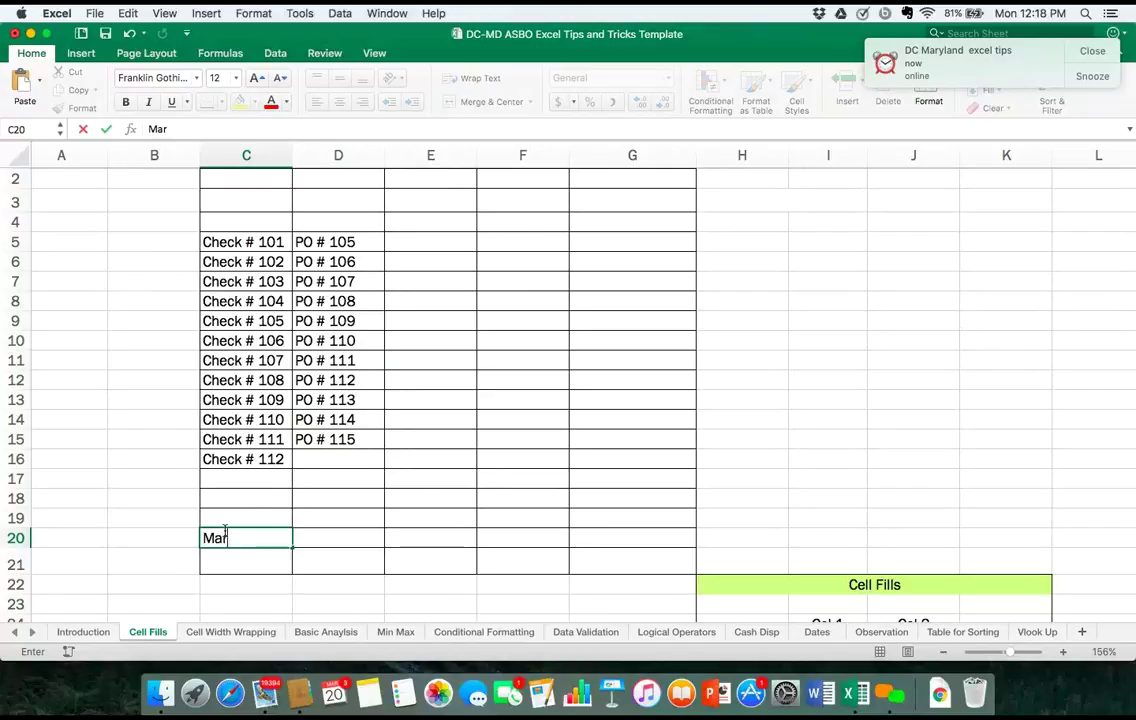
pyautogui.write('15')
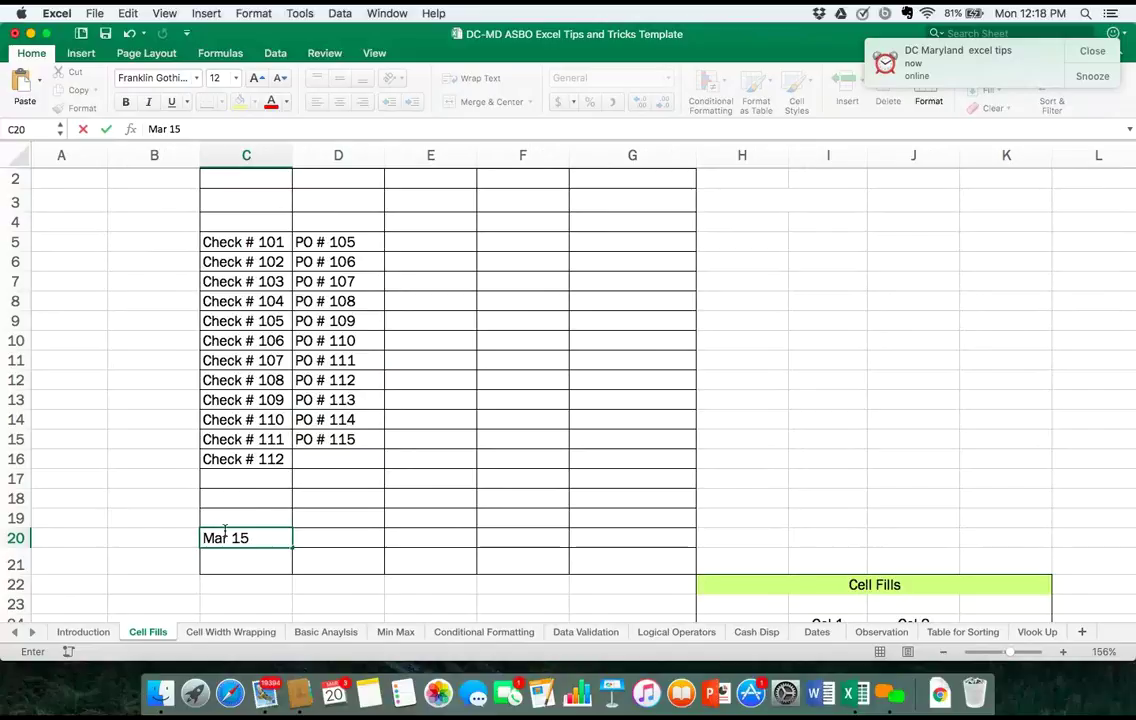
pyautogui.write(' - April 15')
pyautogui.press('Return')
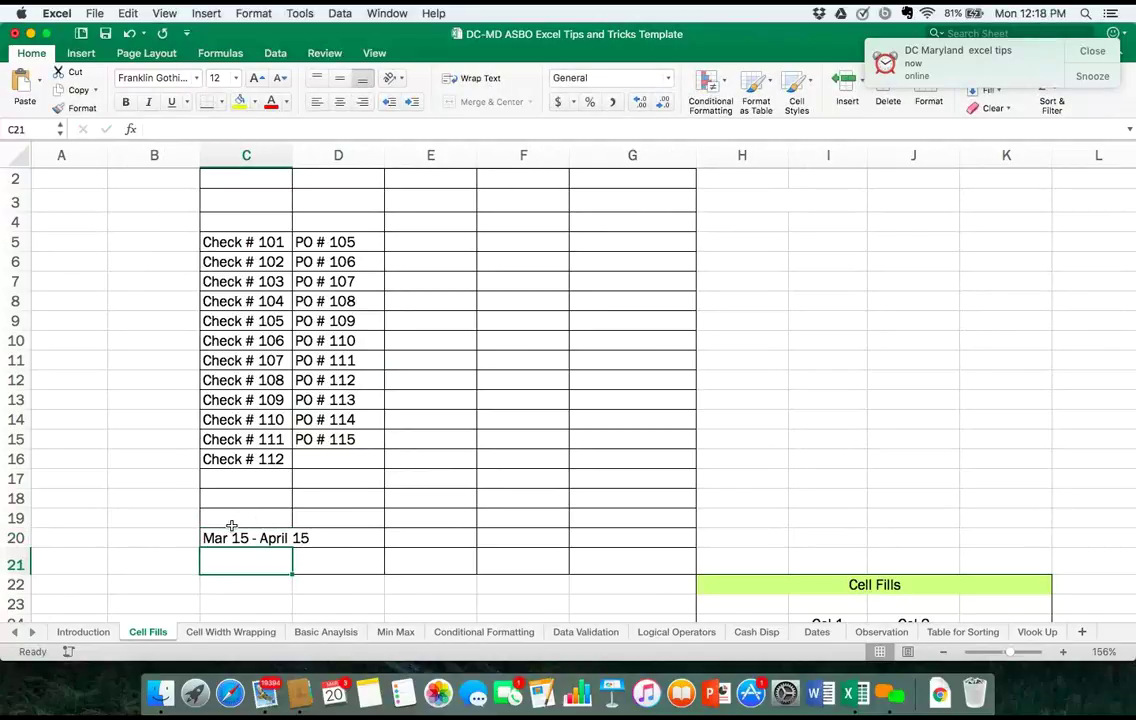
# - Clear the date range in cell C20 and the check labels in cells C5 to C16
pyautogui.click(244, 540)
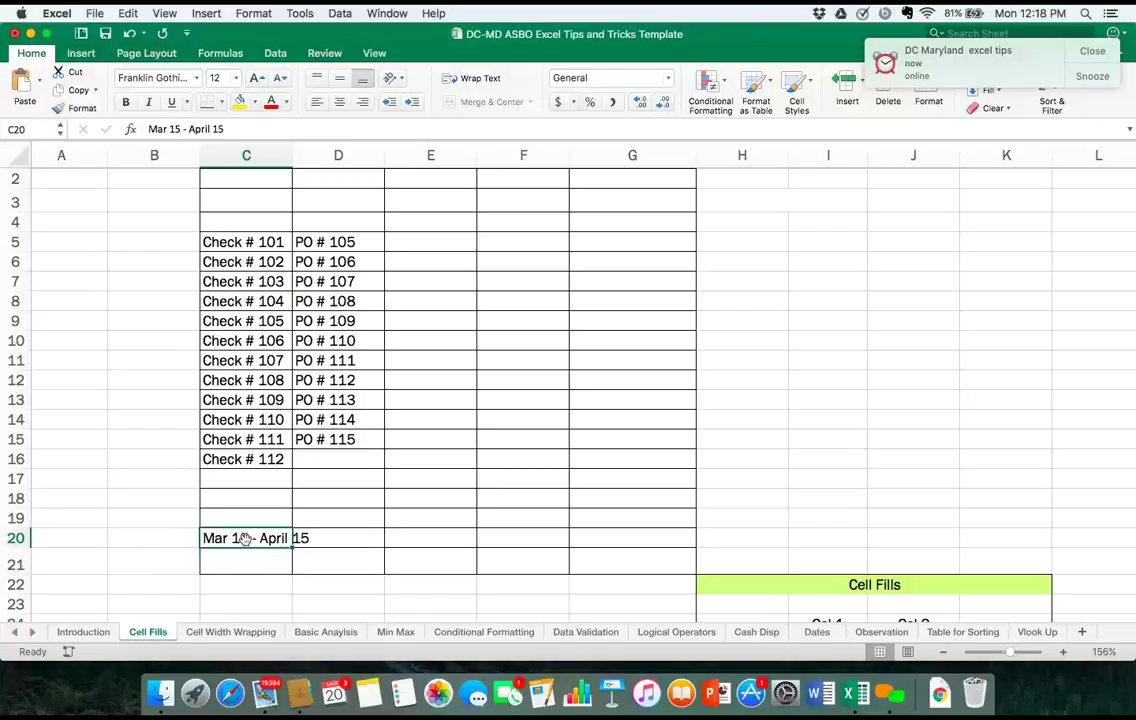
pyautogui.press('Delete')
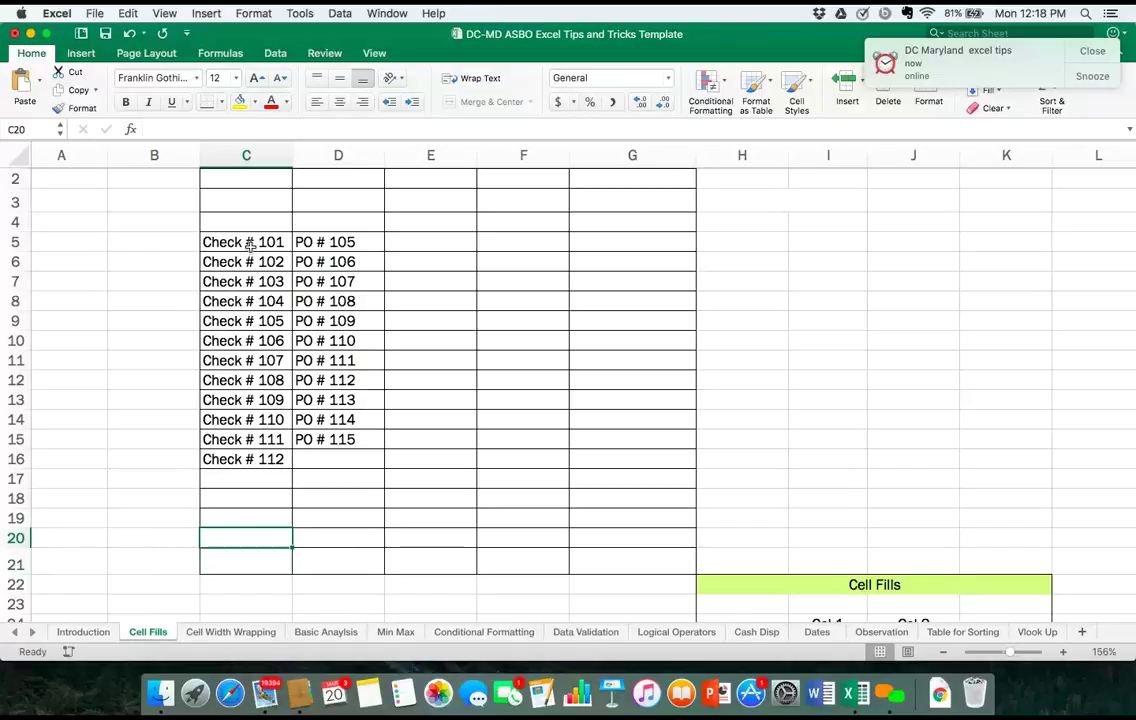
pyautogui.moveTo(250, 244); pyautogui.dragTo(275, 459)
pyautogui.rightClick(287, 462)
pyautogui.click(340, 509)
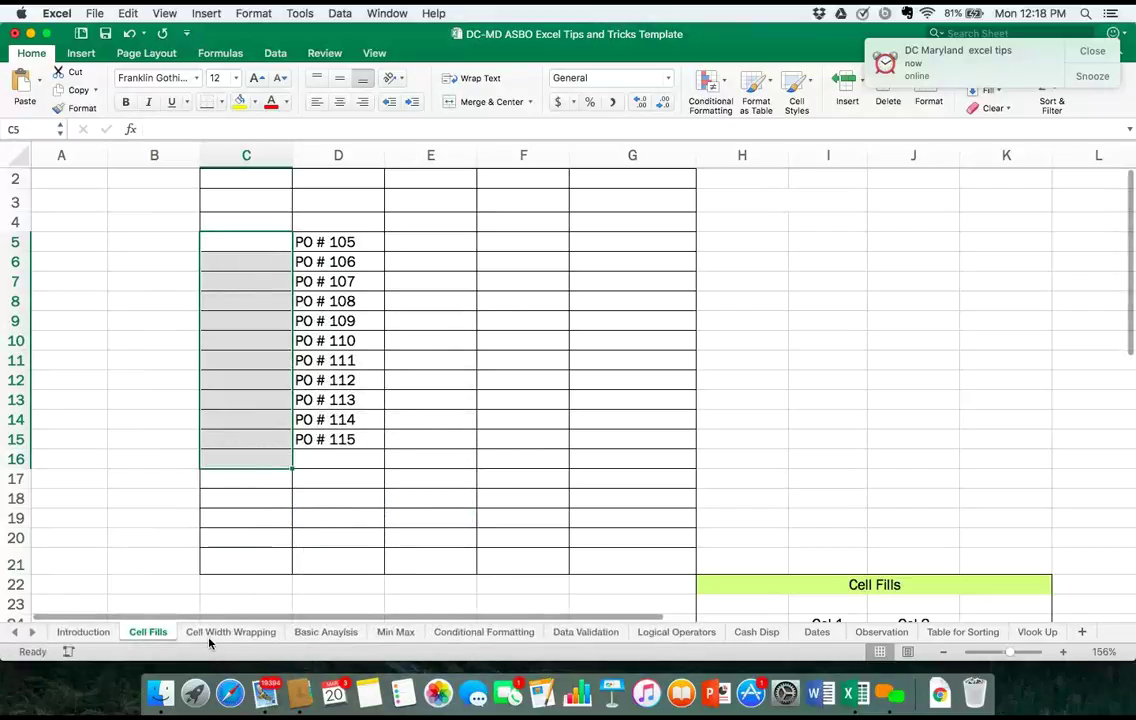
# - Open the Cell Width Wrapping sheet and look over its graduation rates table, the Shrink to Fit section and the columns beyond it
pyautogui.click(210, 634)
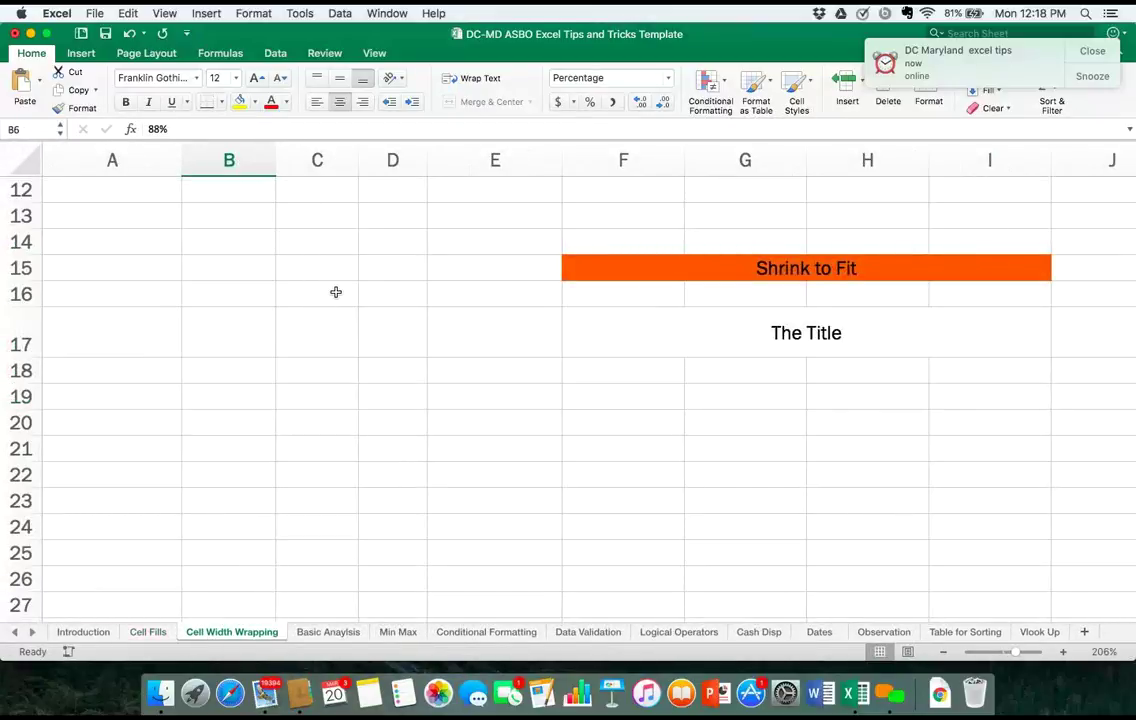
pyautogui.hscroll(1, 336, 291)
pyautogui.scroll(5, 336, 291)
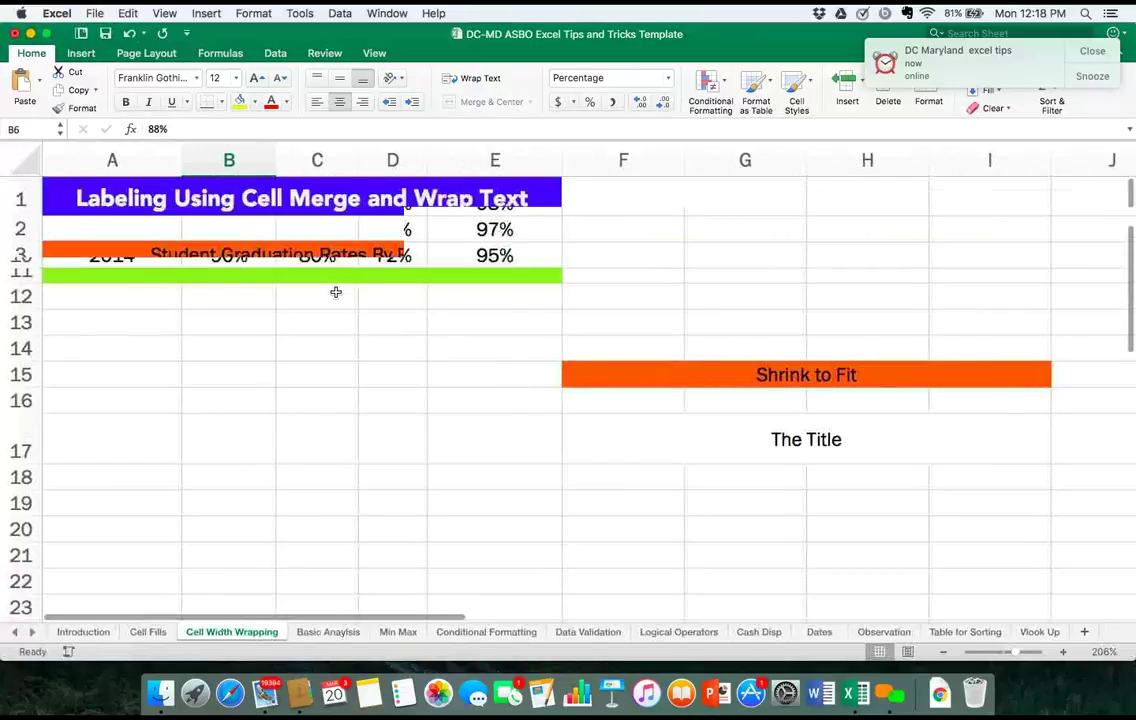
pyautogui.hscroll(10, 336, 291)
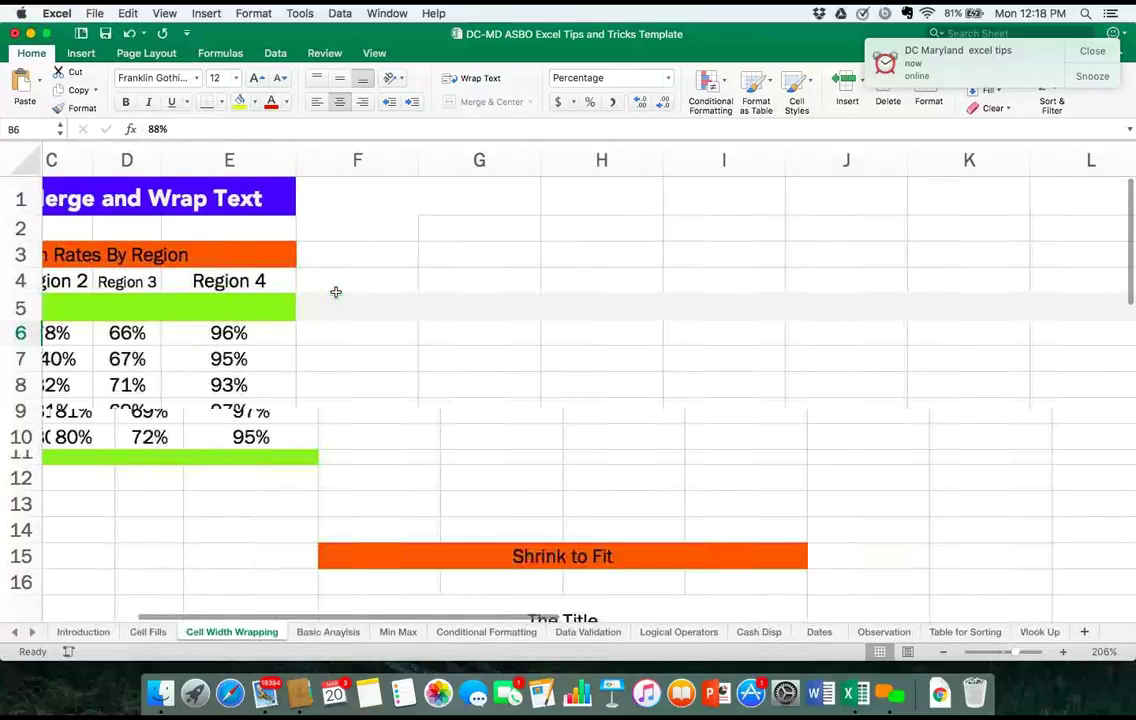
pyautogui.hscroll(2, 336, 291)
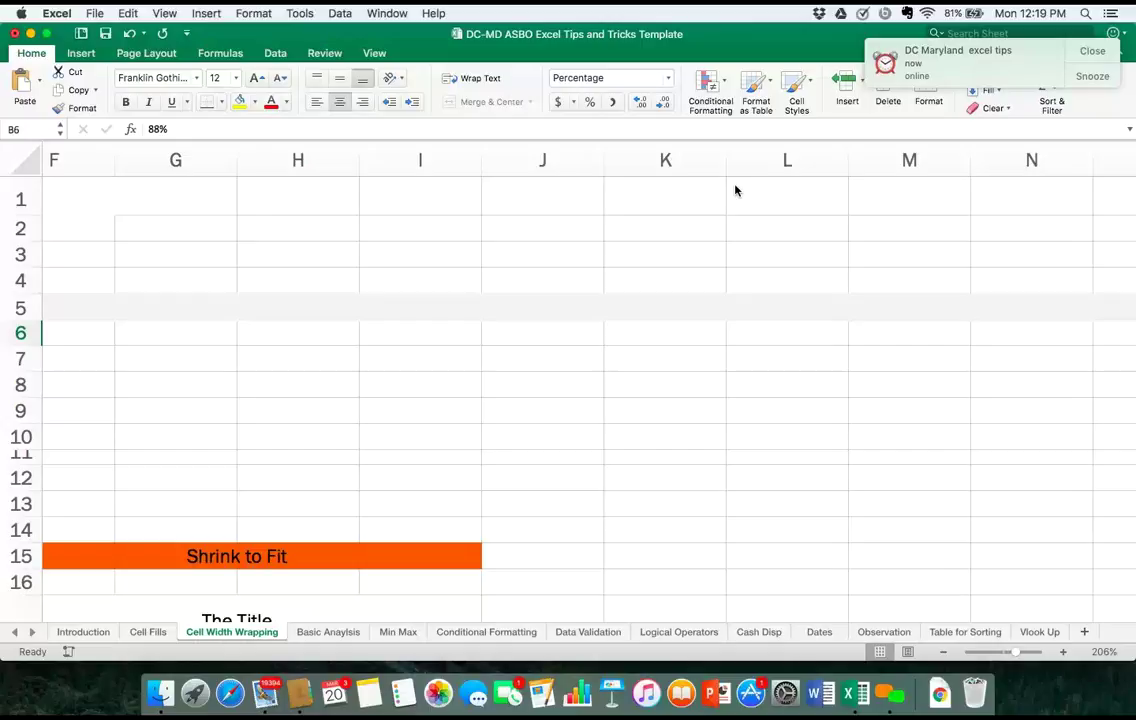
pyautogui.scroll(-3, 578, 441)
pyautogui.hscroll(1, 578, 441)
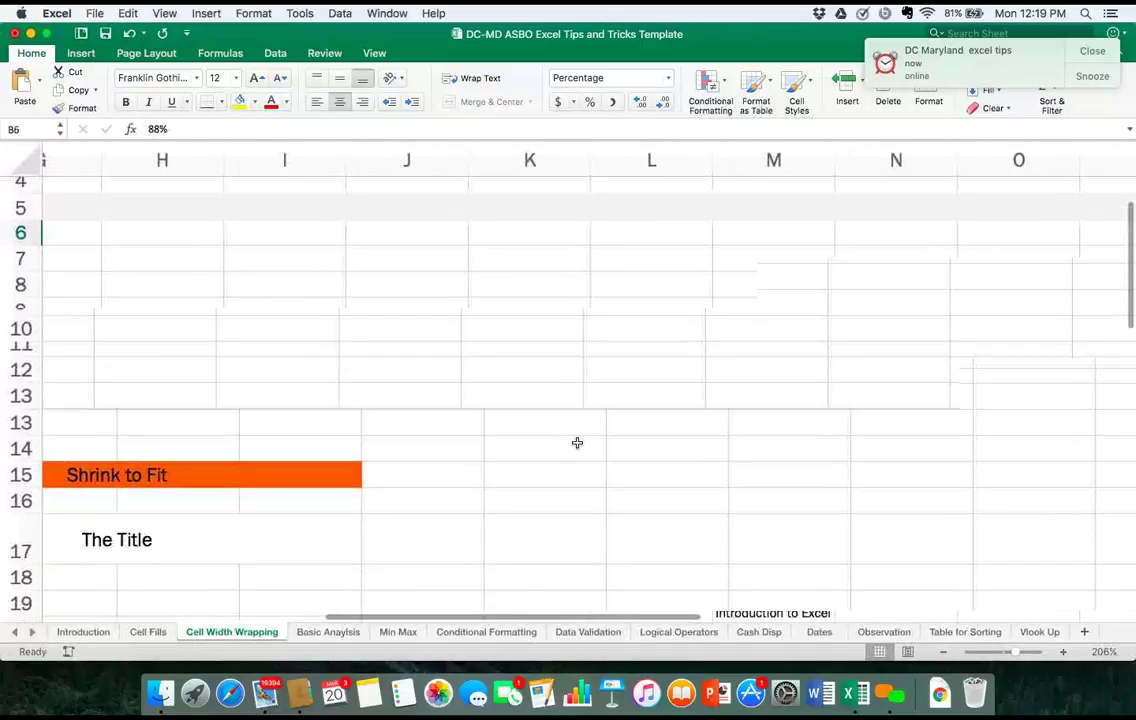
pyautogui.scroll(3, 577, 443)
pyautogui.hscroll(-3, 577, 443)
pyautogui.hscroll(2, 577, 443)
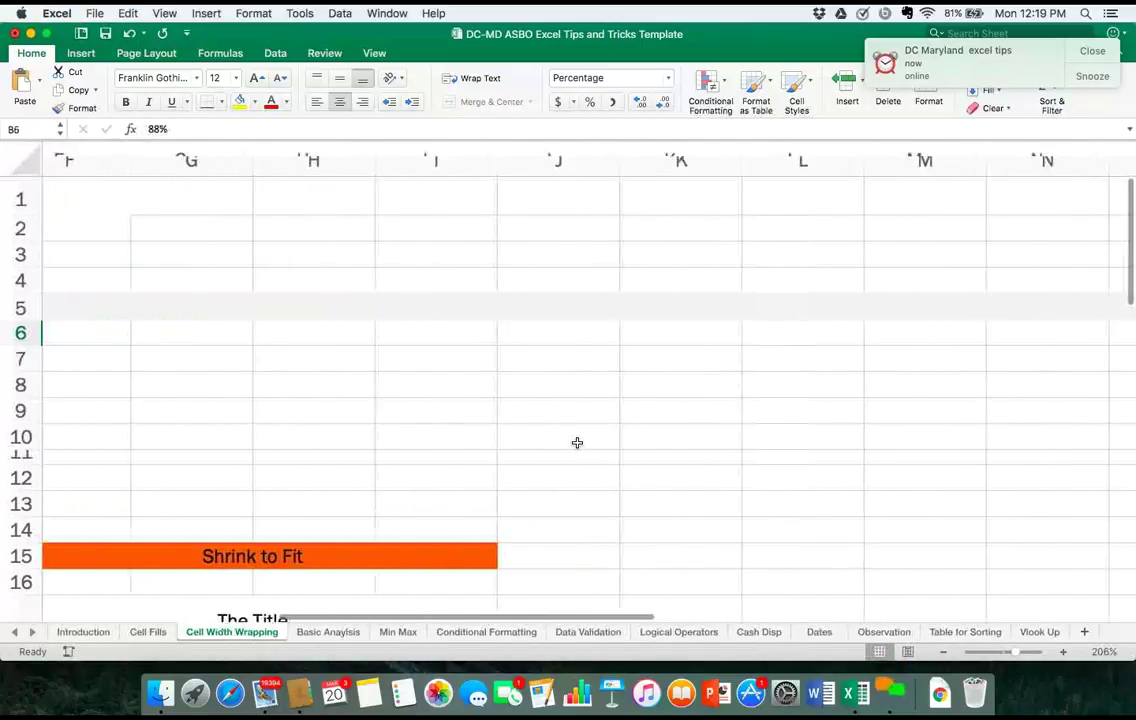
pyautogui.hscroll(1, 577, 443)
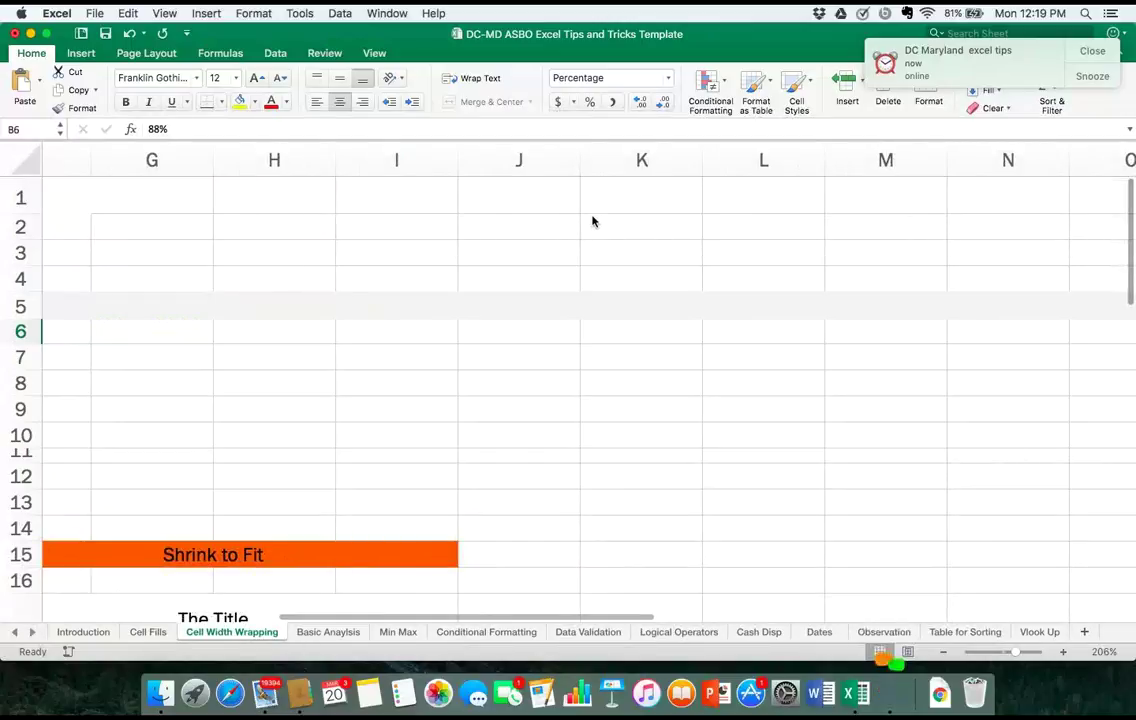